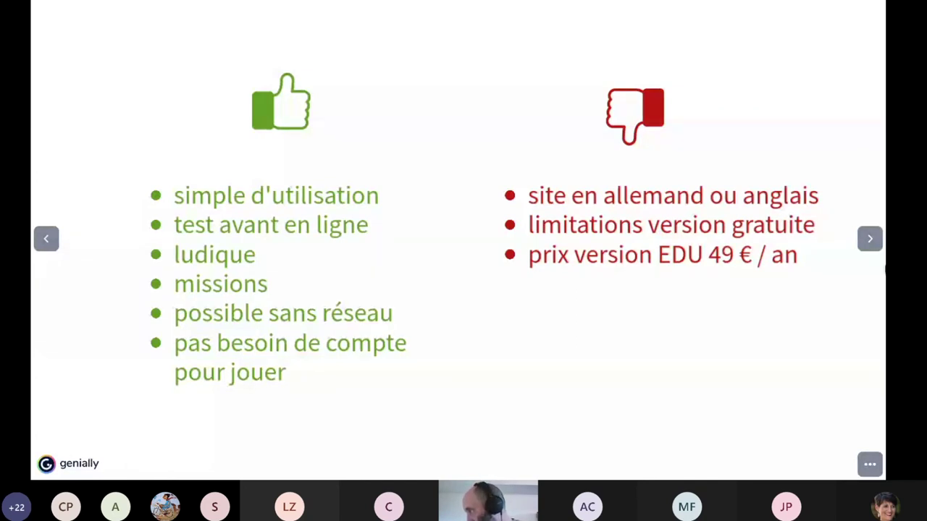
Advance the presentation to its closing "Merci !" slide and exit the full-screen view.
{"action": "left_click", "coordinate": [869, 238]}
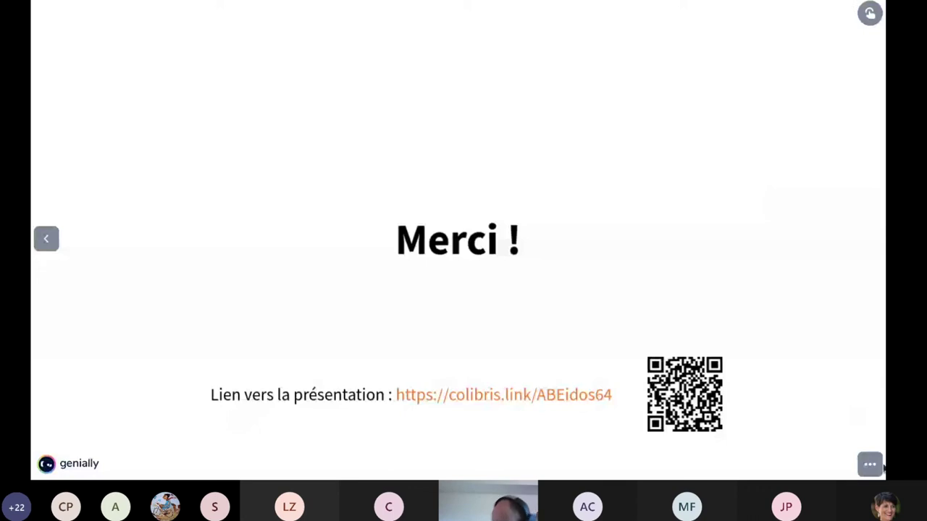
{"action": "left_click", "coordinate": [870, 466]}
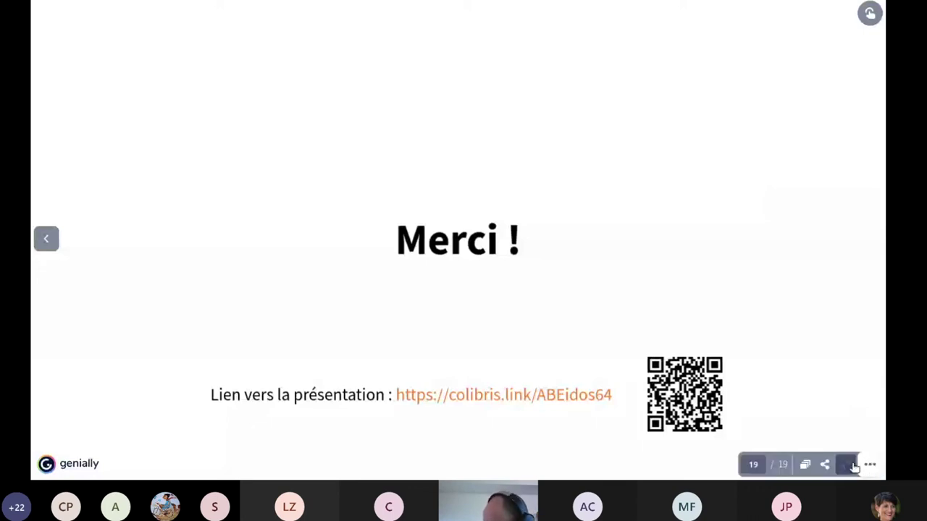
{"action": "left_click", "coordinate": [853, 466]}
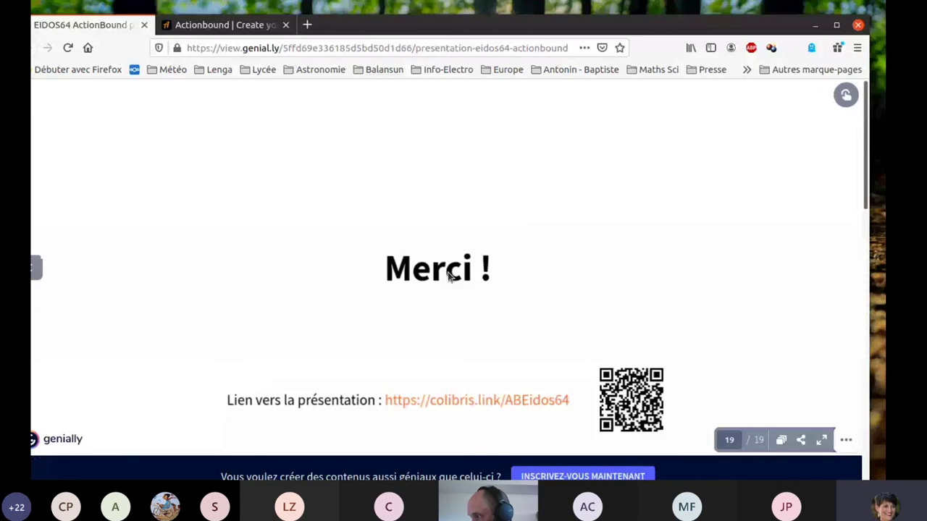
Switch to the Actionbound site, view the EIDOS bound's content, and go to the site's home page.
{"action": "key", "text": "ctrl+Tab"}
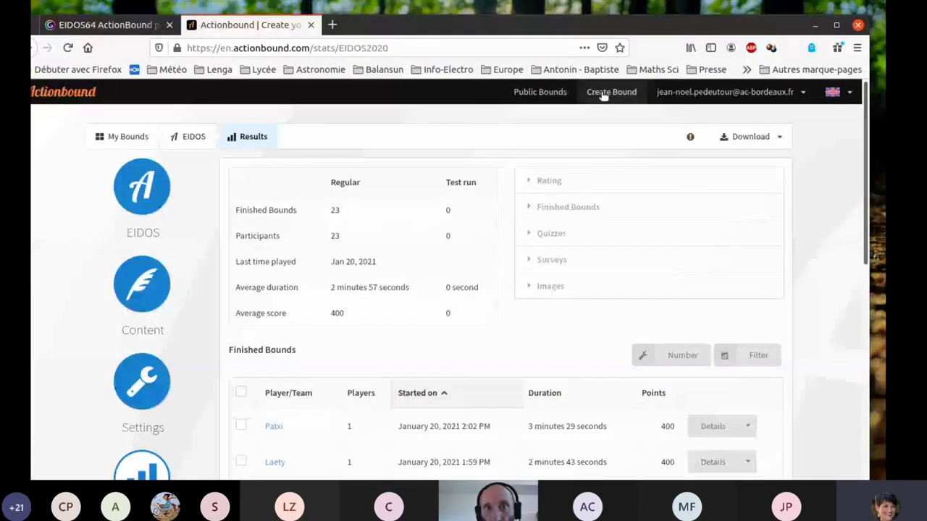
{"action": "left_click", "coordinate": [147, 283]}
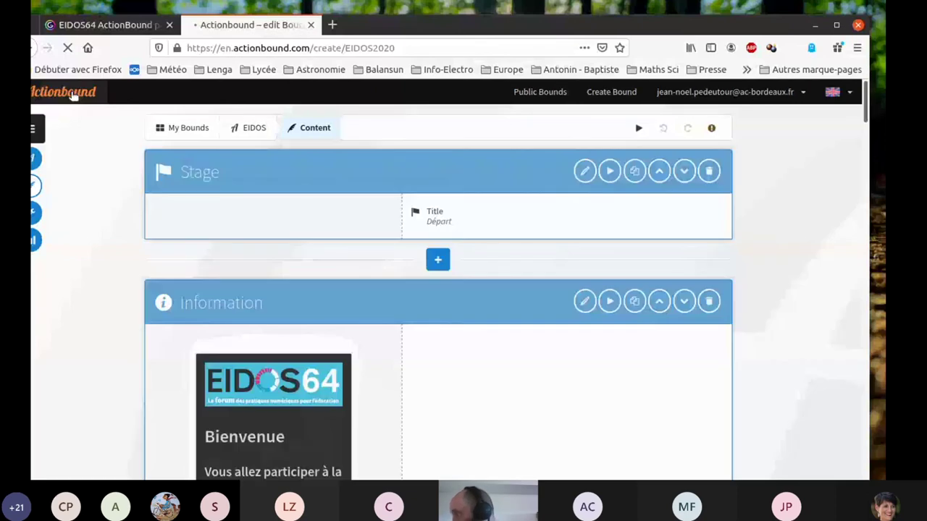
{"action": "left_click", "coordinate": [72, 96]}
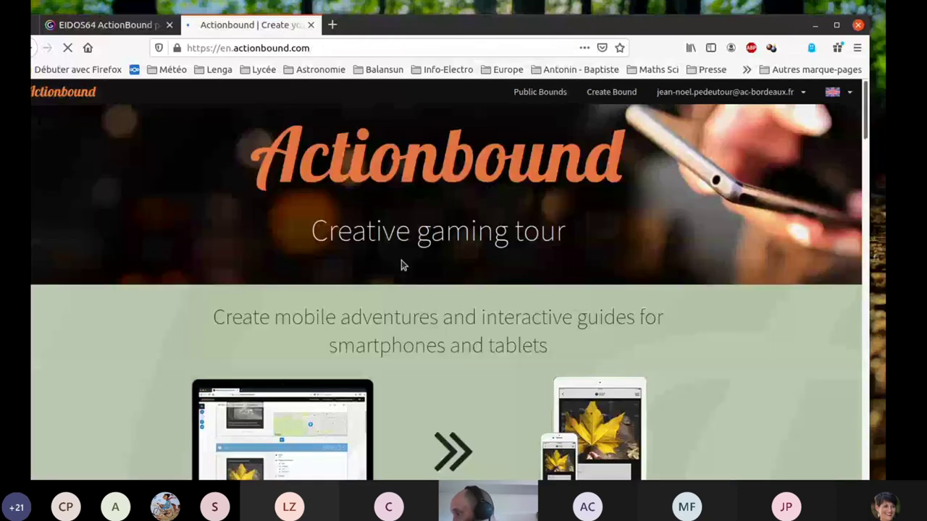
Look through the Actionbound home page, covering the browser and app options, intro video, treasure hunt description and feature list.
{"action": "scroll", "coordinate": [403, 266], "scroll_direction": "down", "scroll_amount": 2}
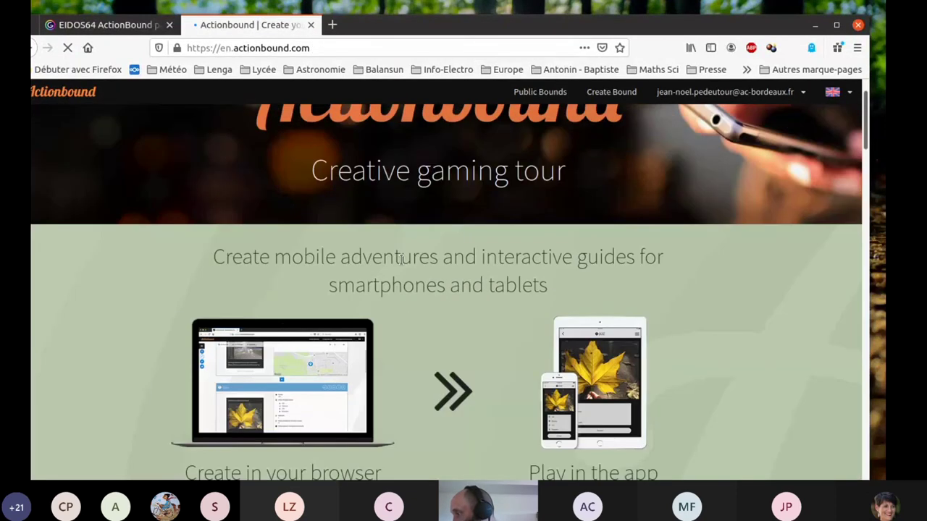
{"action": "scroll", "coordinate": [33, 274], "scroll_direction": "down", "scroll_amount": 5}
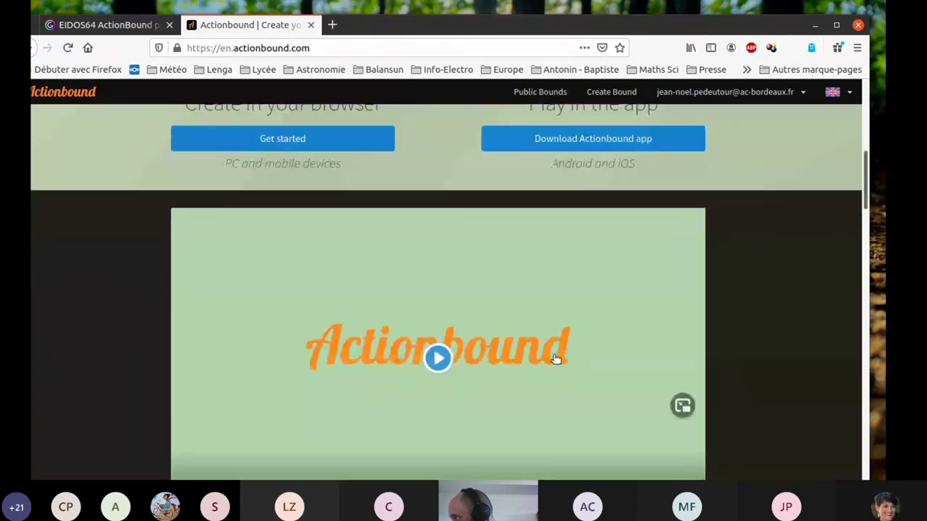
{"action": "scroll", "coordinate": [486, 375], "scroll_direction": "down", "scroll_amount": 1}
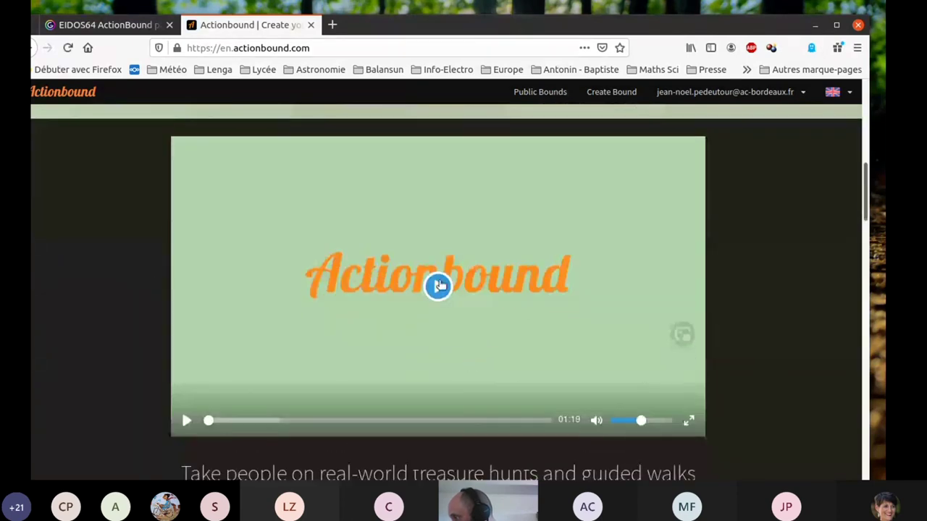
{"action": "scroll", "coordinate": [477, 287], "scroll_direction": "up", "scroll_amount": 2}
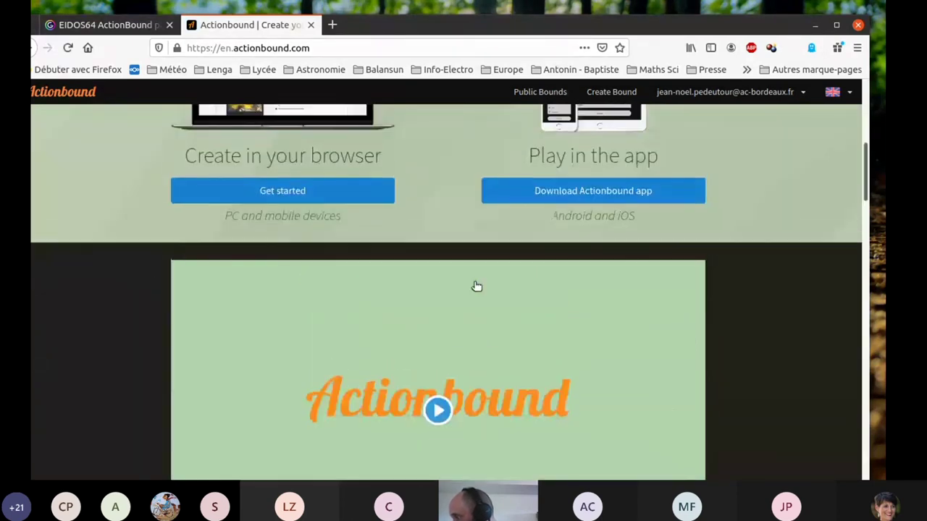
{"action": "scroll", "coordinate": [477, 287], "scroll_direction": "down", "scroll_amount": 1}
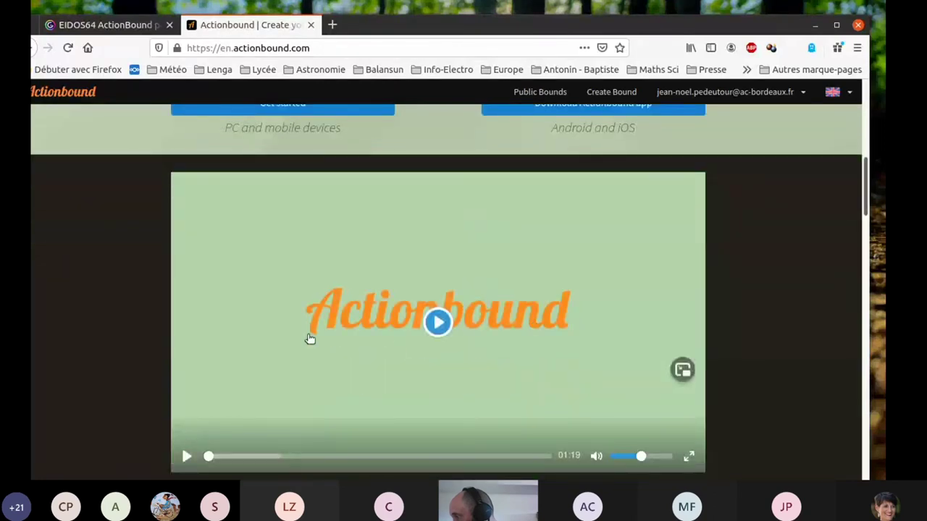
{"action": "scroll", "coordinate": [405, 333], "scroll_direction": "down", "scroll_amount": 3}
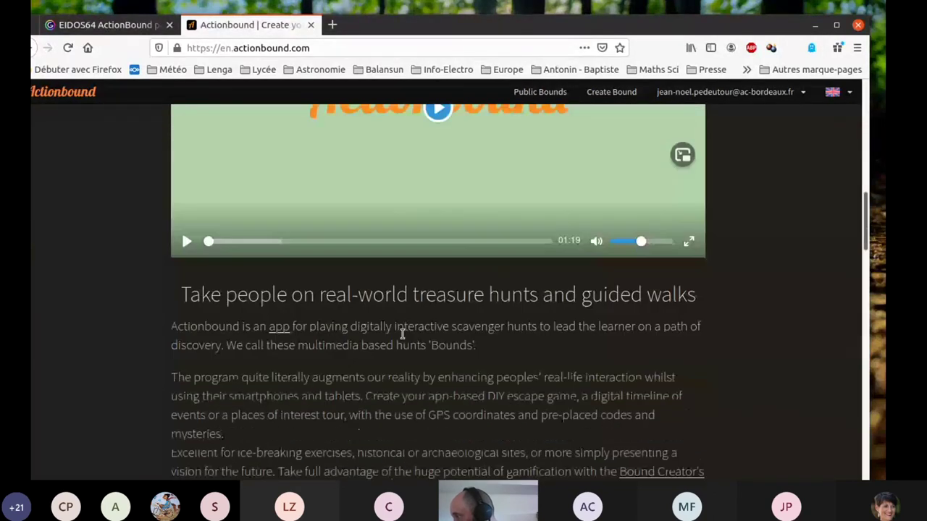
{"action": "scroll", "coordinate": [403, 333], "scroll_direction": "down", "scroll_amount": 1}
{"action": "scroll", "coordinate": [403, 334], "scroll_direction": "down", "scroll_amount": 1}
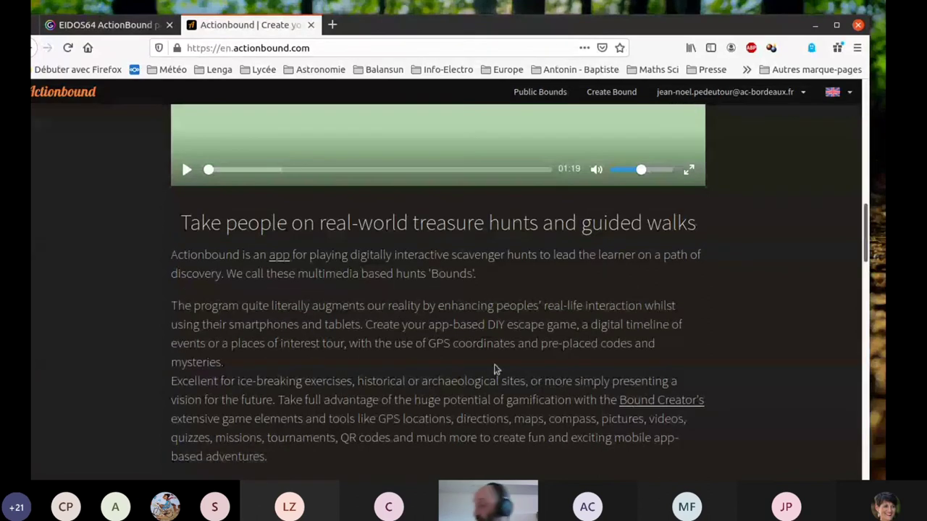
{"action": "scroll", "coordinate": [489, 365], "scroll_direction": "down", "scroll_amount": 1}
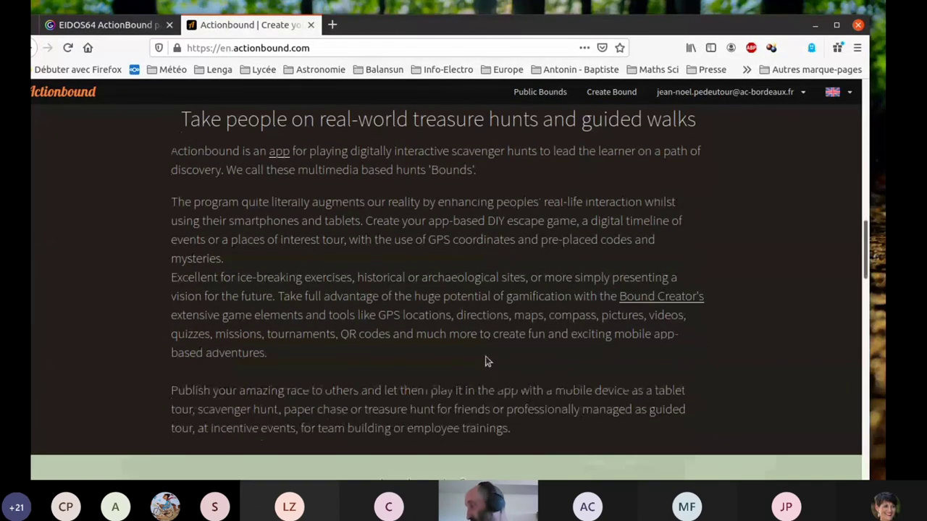
{"action": "scroll", "coordinate": [488, 362], "scroll_direction": "down", "scroll_amount": 1}
{"action": "scroll", "coordinate": [487, 361], "scroll_direction": "down", "scroll_amount": 2}
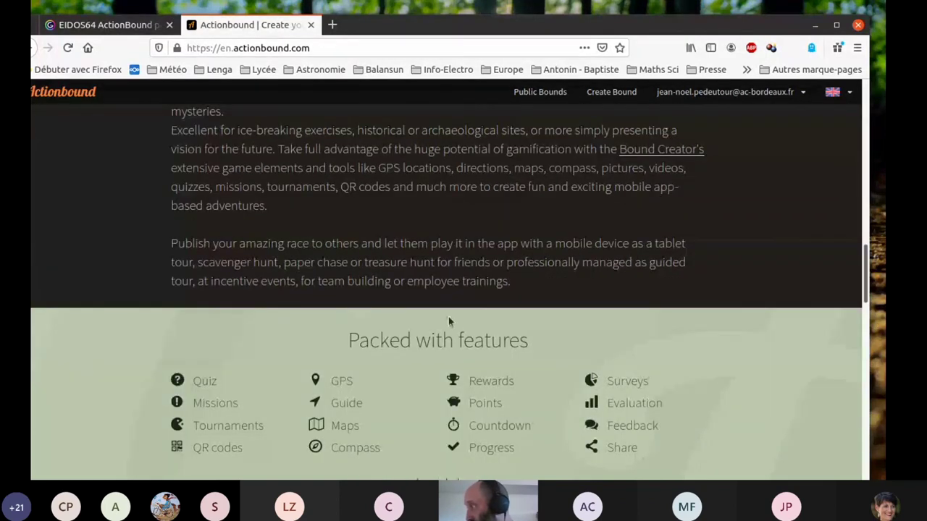
{"action": "scroll", "coordinate": [448, 317], "scroll_direction": "up", "scroll_amount": 1}
{"action": "scroll", "coordinate": [448, 316], "scroll_direction": "up", "scroll_amount": 10}
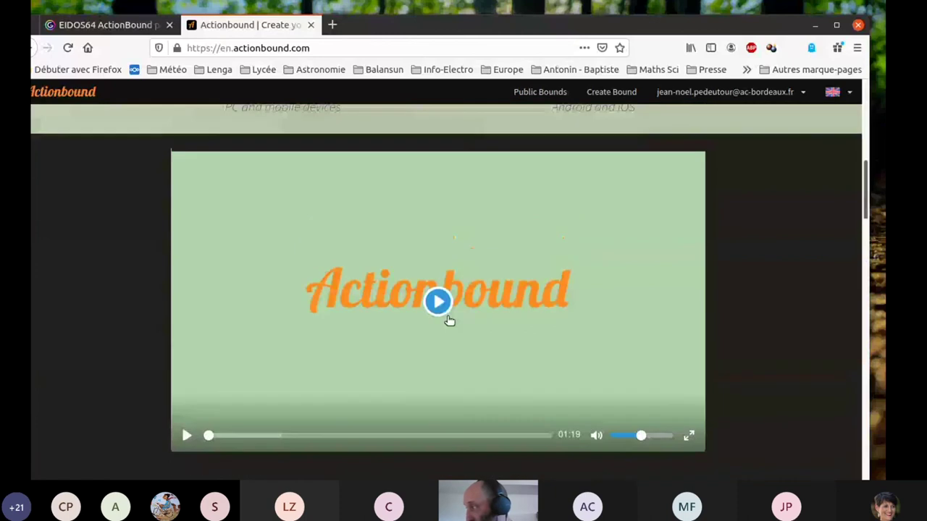
{"action": "scroll", "coordinate": [448, 320], "scroll_direction": "up", "scroll_amount": 2}
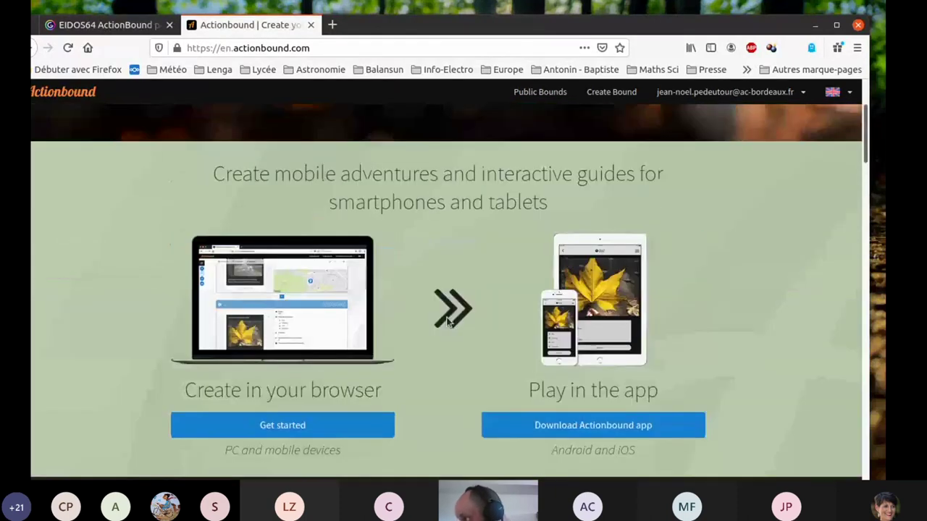
{"action": "scroll", "coordinate": [449, 321], "scroll_direction": "up", "scroll_amount": 2}
Start a new bound from the bounds dashboard and give it the title "essai".
{"action": "left_click", "coordinate": [601, 96]}
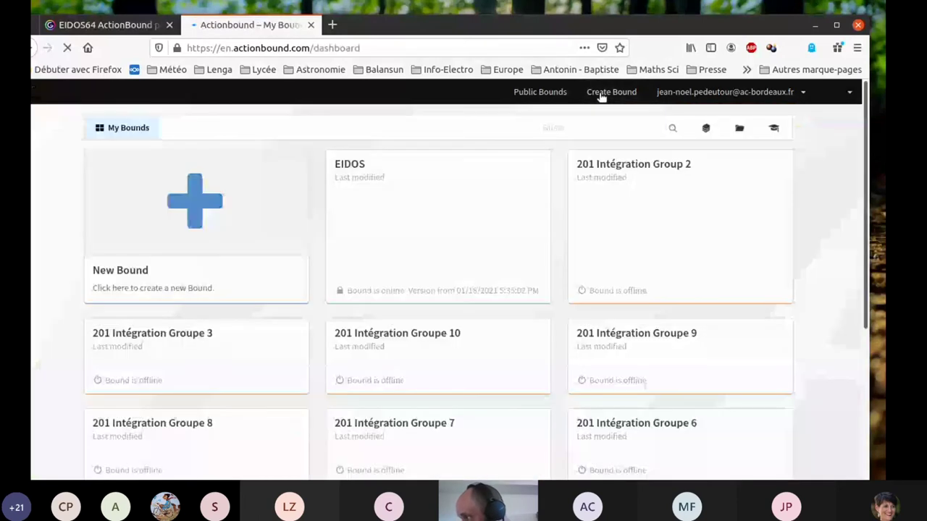
{"action": "left_click", "coordinate": [202, 197]}
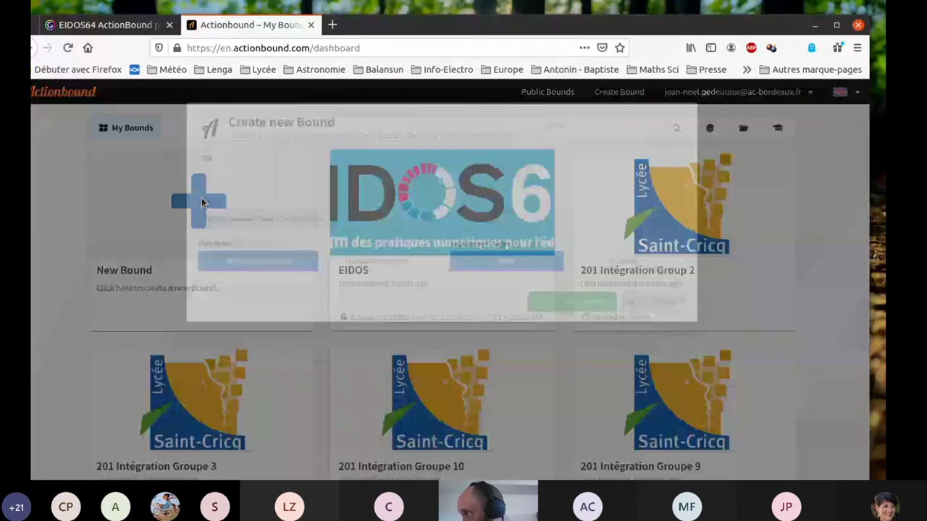
{"action": "type", "text": "essa"}
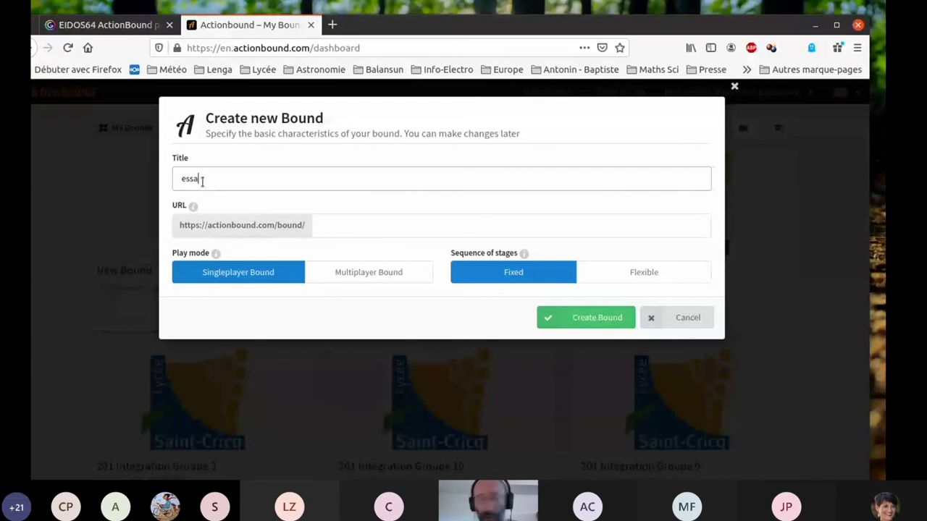
{"action": "type", "text": "i"}
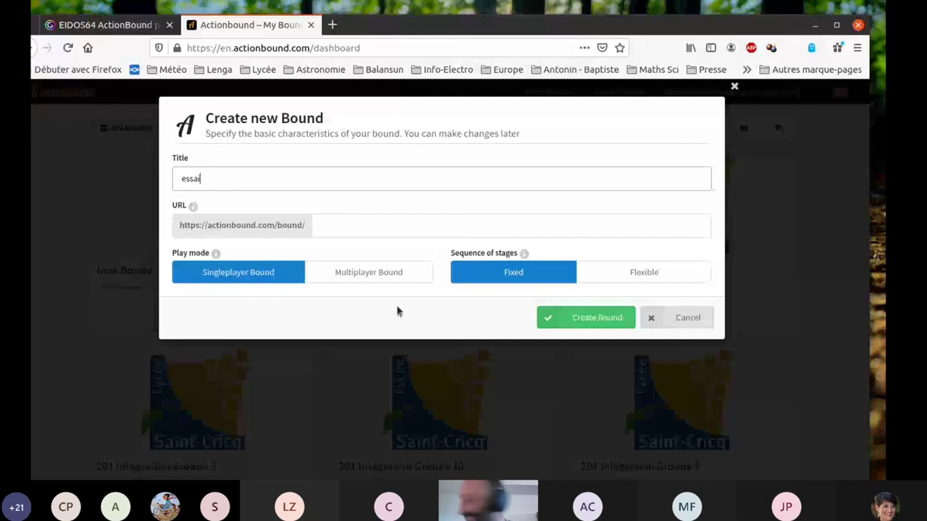
Set the new bound's URL ending to "essaieidos" and create it.
{"action": "left_click", "coordinate": [616, 317]}
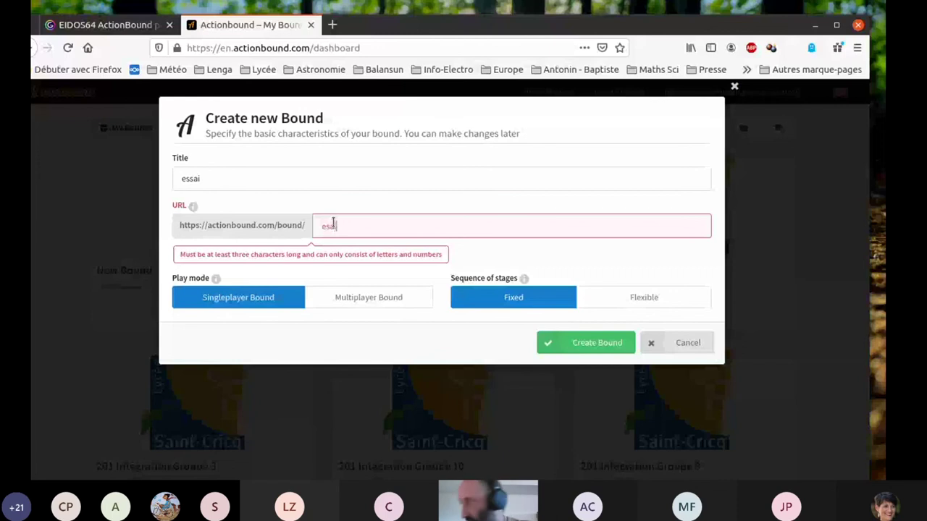
{"action": "key", "text": "BackSpace"}
{"action": "type", "text": "saieidos"}
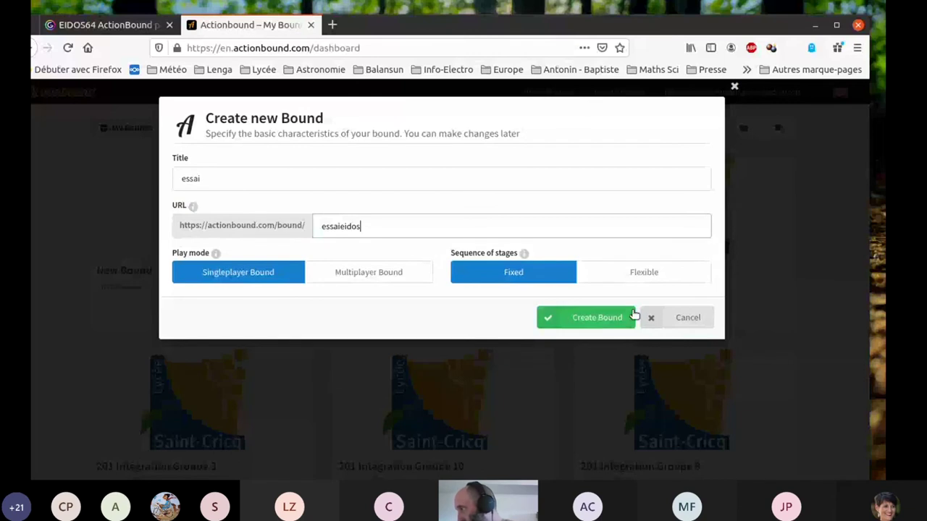
{"action": "left_click", "coordinate": [601, 319]}
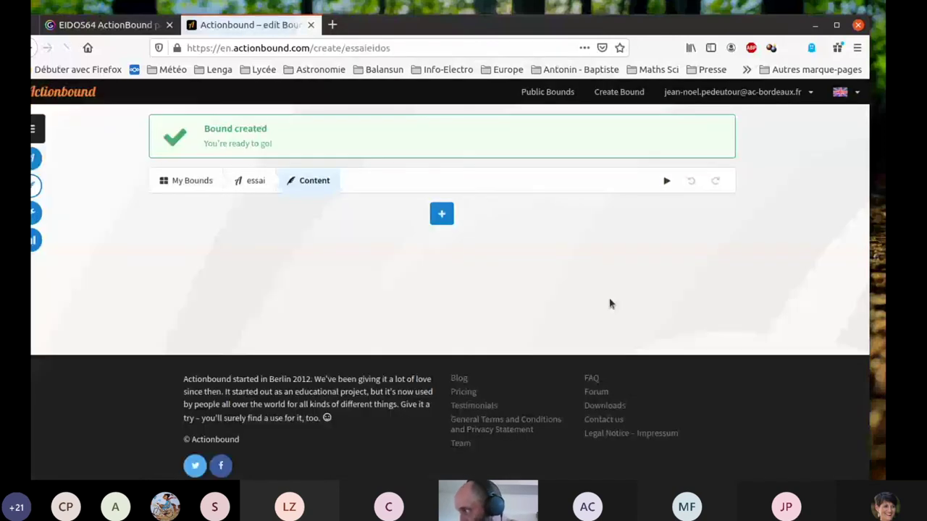
Start a Scan code element in the empty bound and enter "Trouver le qr code" as its mission briefing.
{"action": "left_click", "coordinate": [442, 215]}
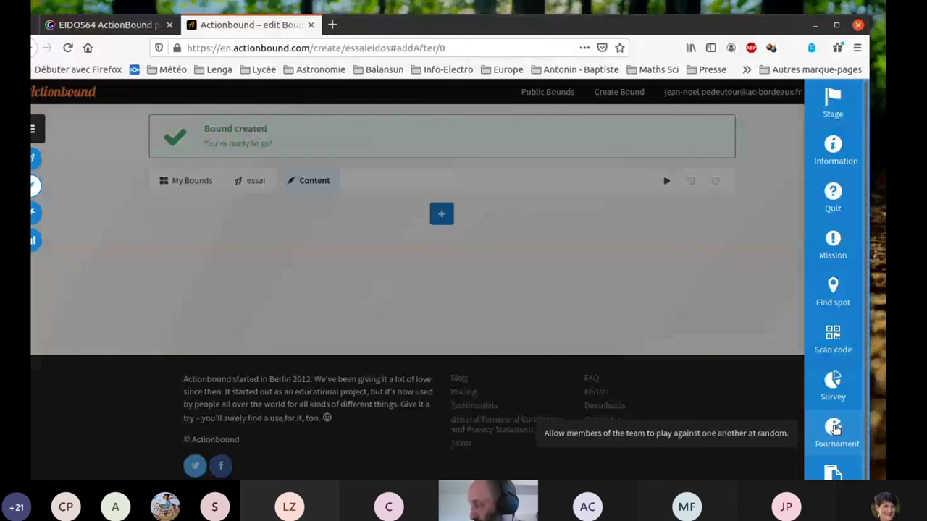
{"action": "left_click", "coordinate": [833, 336]}
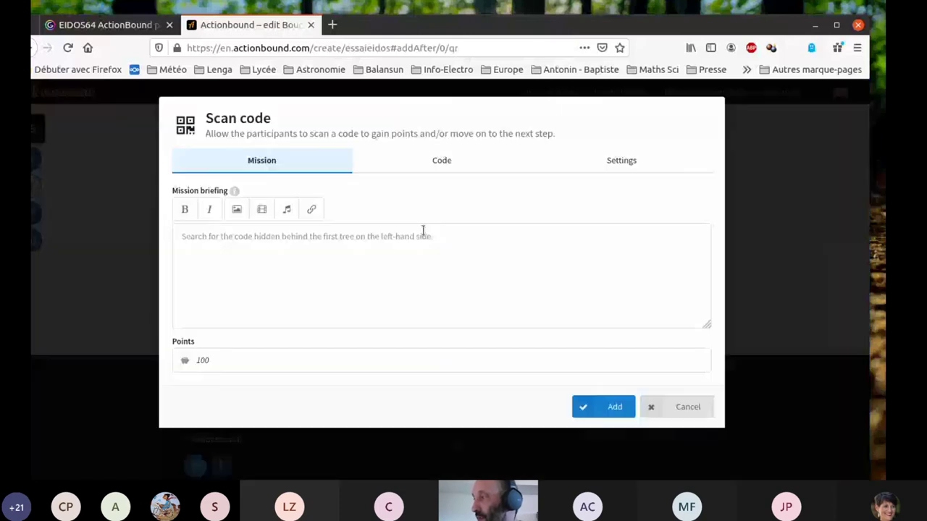
{"action": "left_click", "coordinate": [299, 242]}
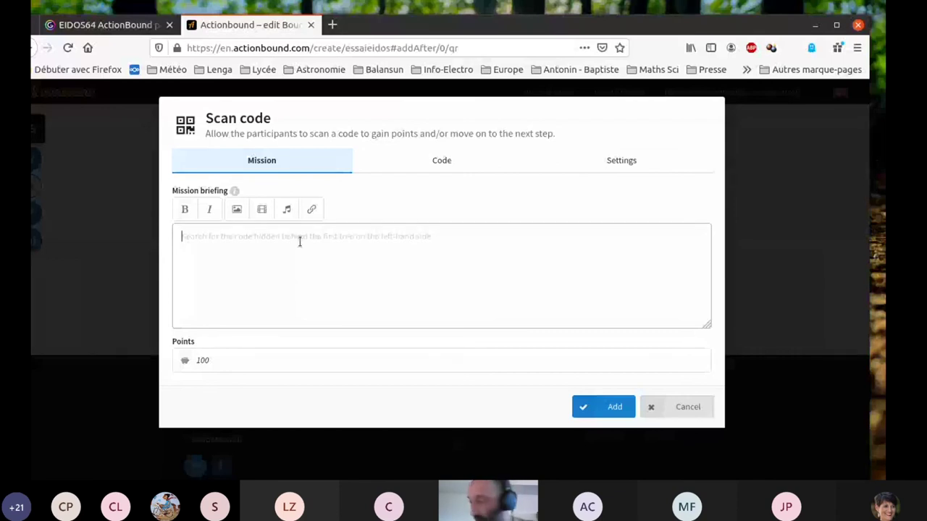
{"action": "type", "text": "Trouve"}
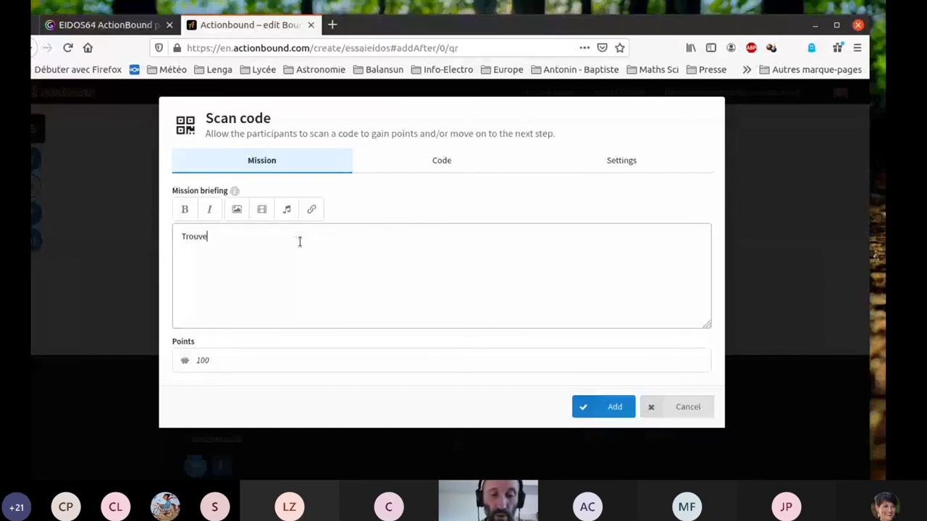
{"action": "type", "text": "r le qr cod"}
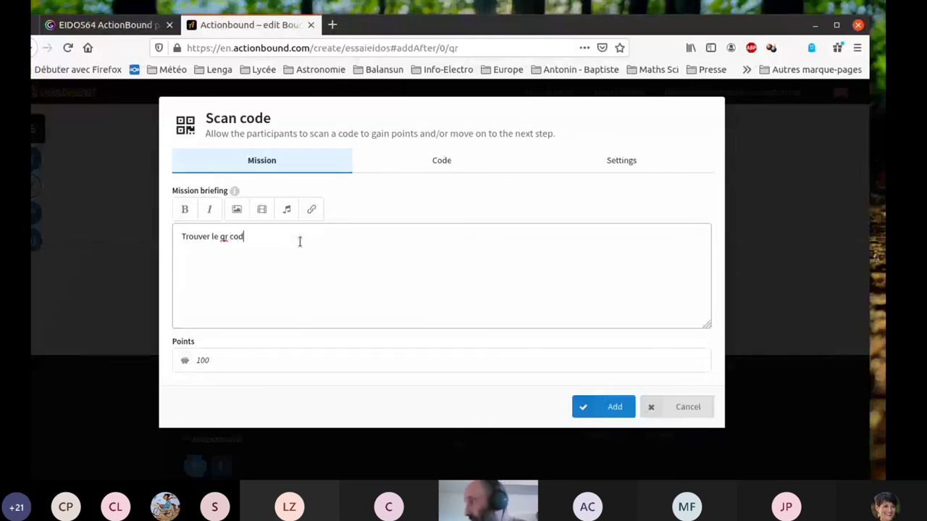
{"action": "type", "text": "e"}
View the element's generated QR code and the options for saving or copying its image.
{"action": "left_click", "coordinate": [432, 164]}
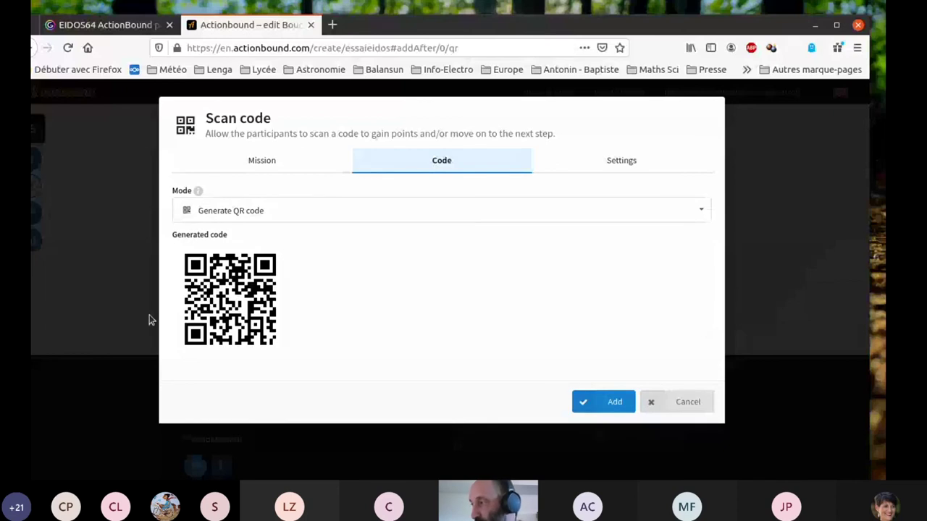
{"action": "right_click", "coordinate": [229, 293]}
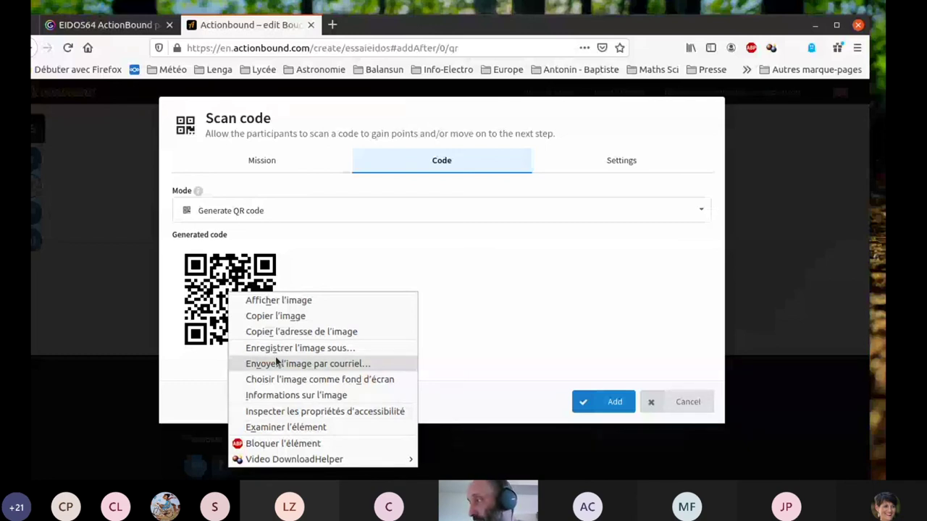
{"action": "left_click", "coordinate": [606, 166]}
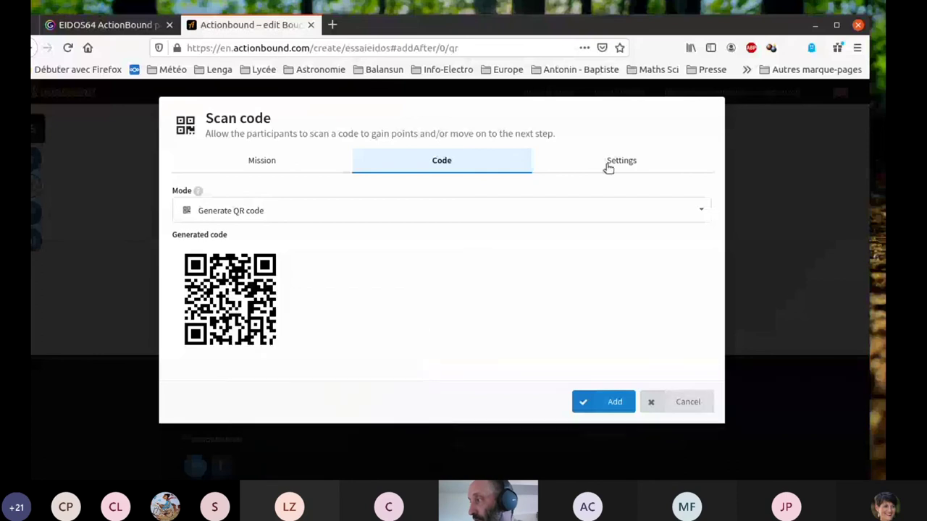
Make scanning the QR code mandatory so the step cannot be skipped, and add the element to the bound.
{"action": "left_click", "coordinate": [605, 166]}
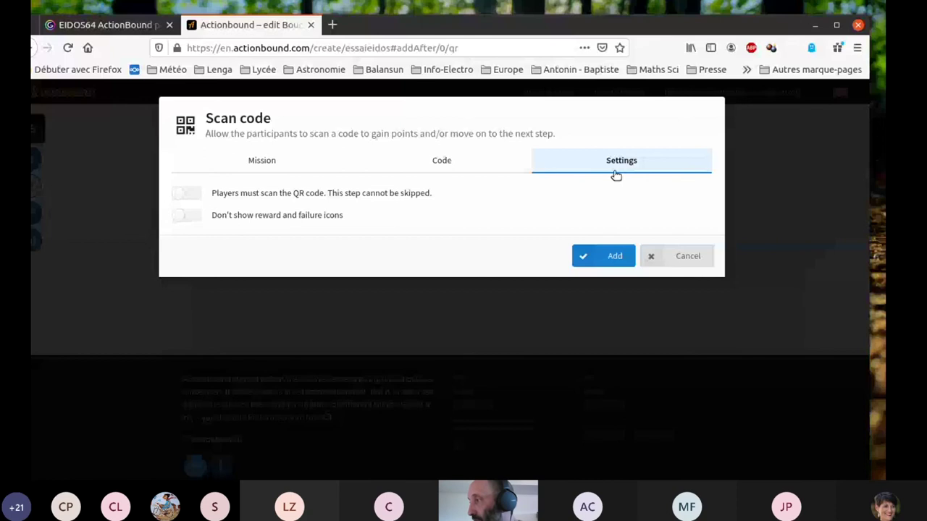
{"action": "left_click", "coordinate": [192, 195]}
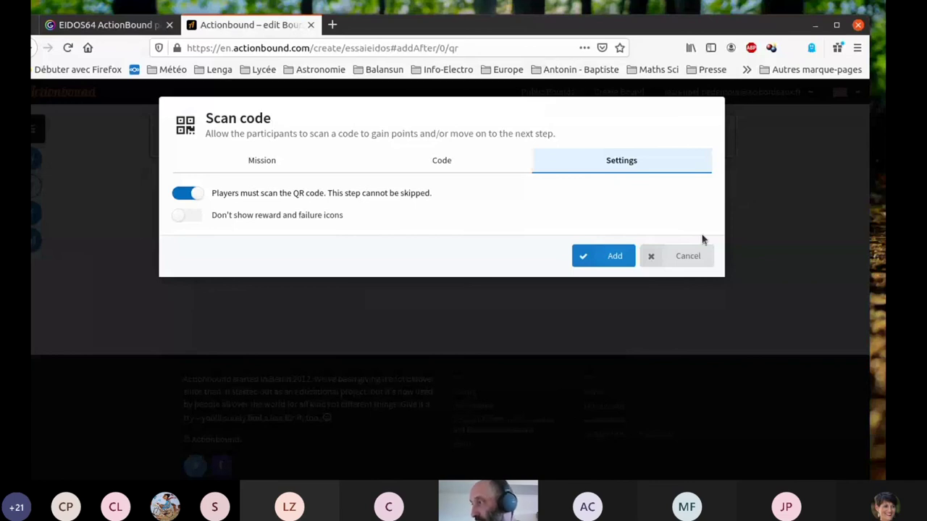
{"action": "left_click", "coordinate": [608, 254]}
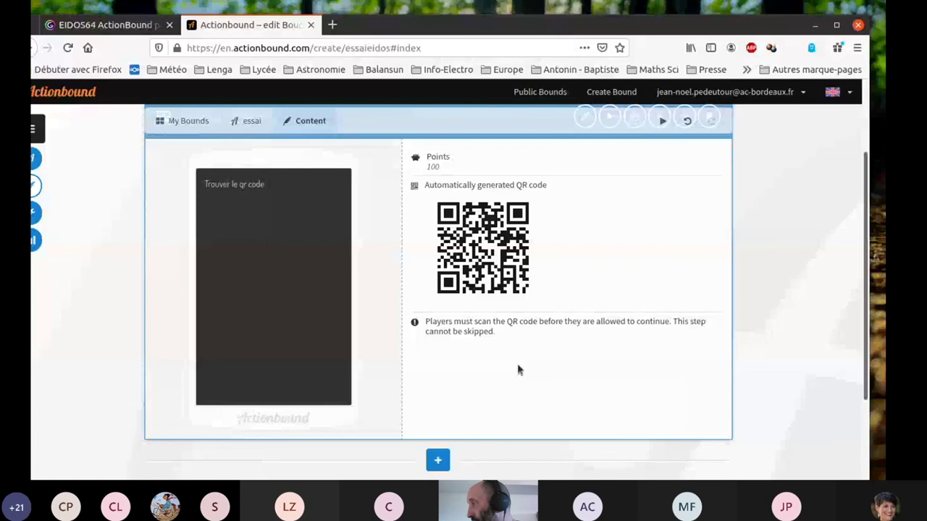
Start a Mission element after the Scan code, with Upload picture as its solution type and "Prends-toi en selfie !" as its briefing.
{"action": "left_click", "coordinate": [437, 461]}
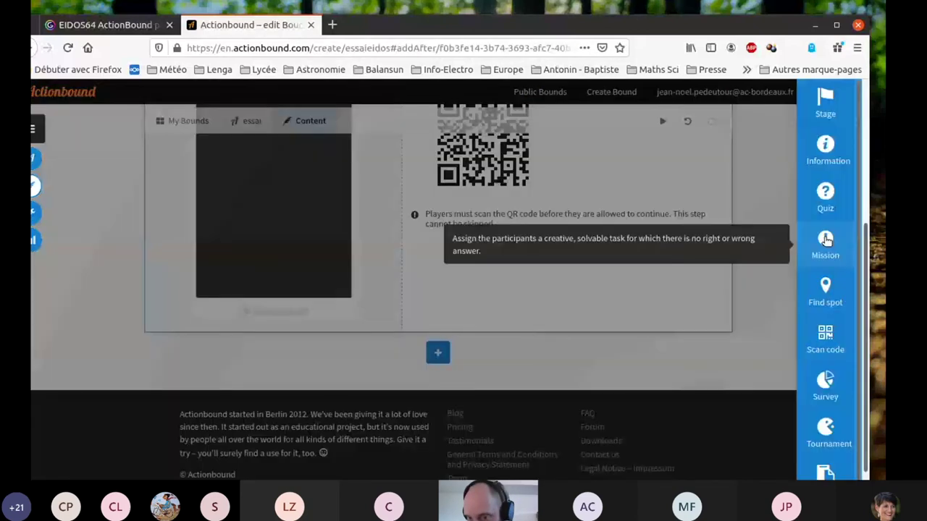
{"action": "left_click", "coordinate": [826, 241]}
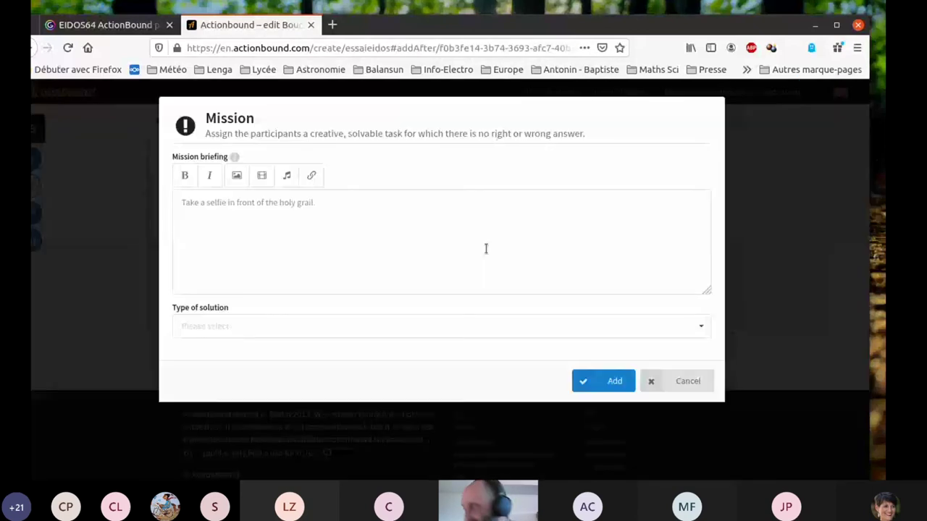
{"action": "left_click", "coordinate": [588, 262]}
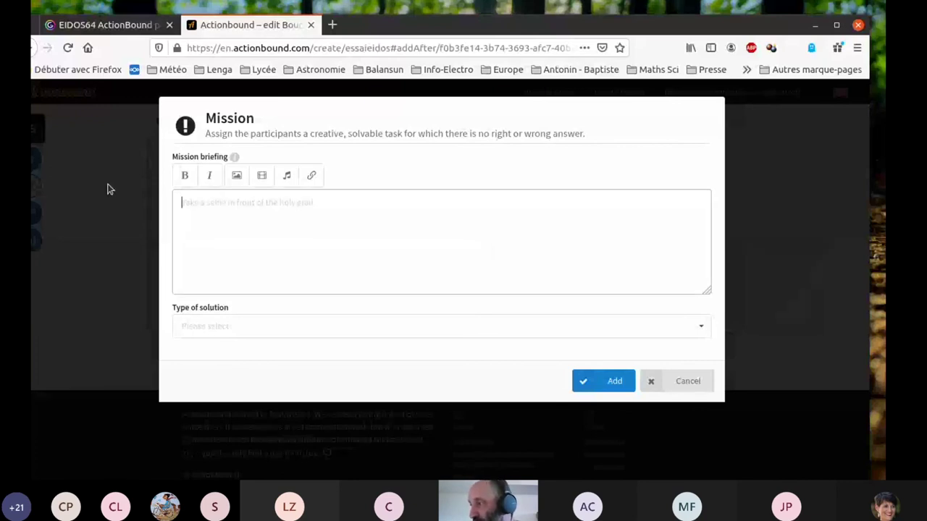
{"action": "left_click", "coordinate": [234, 329]}
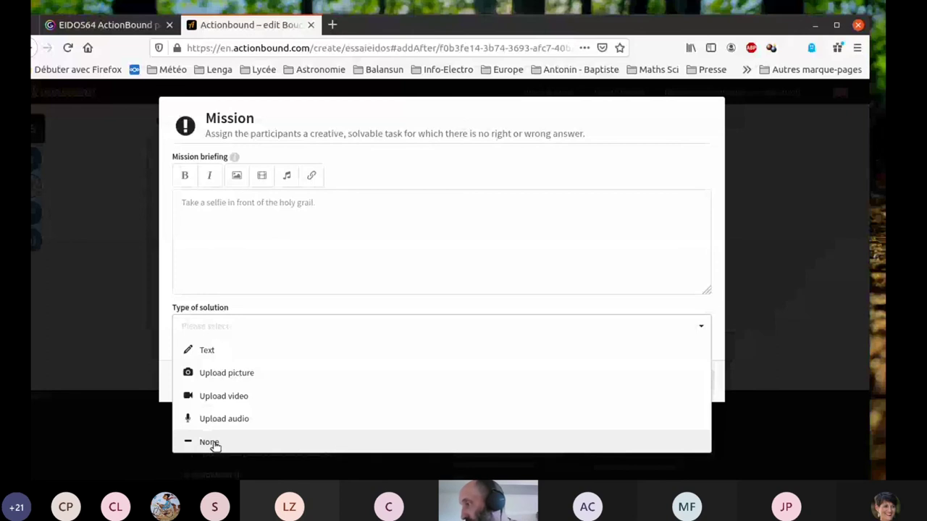
{"action": "left_click", "coordinate": [223, 373]}
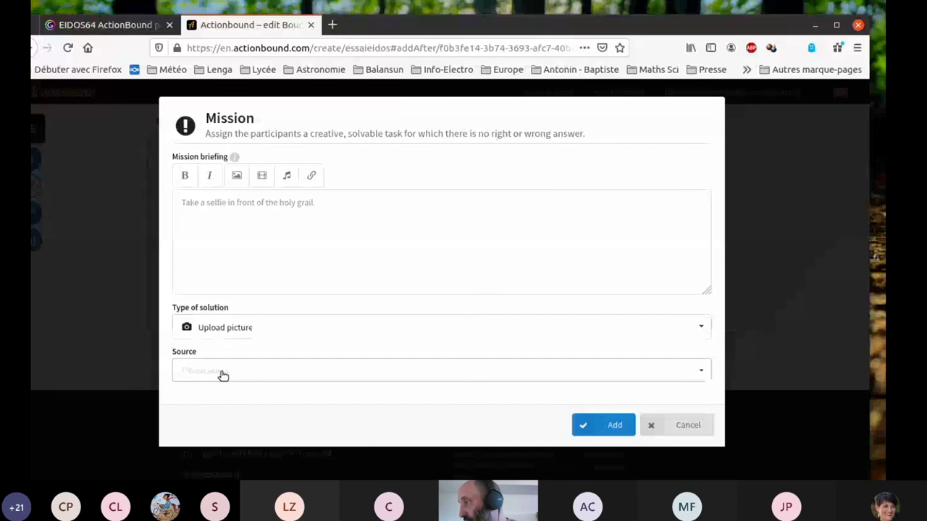
{"action": "left_click", "coordinate": [200, 213]}
{"action": "type", "text": "Pr"}
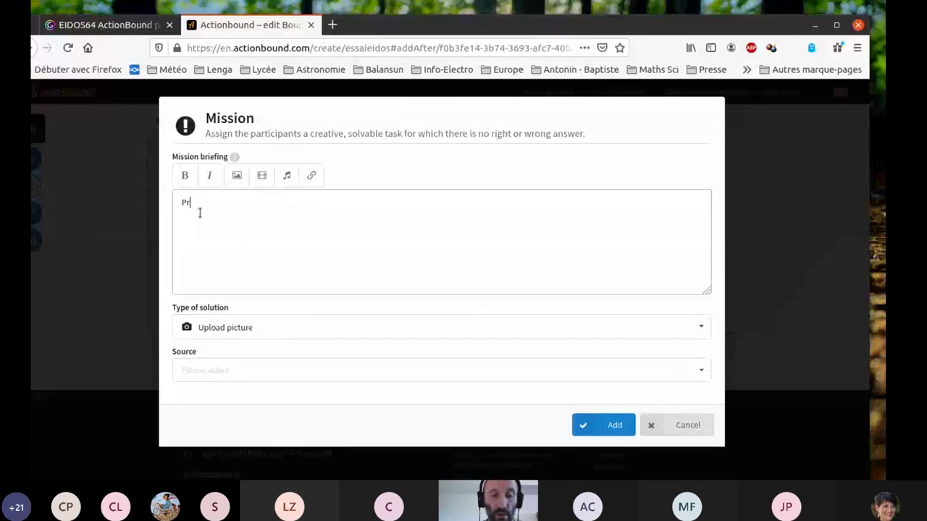
{"action": "type", "text": "ends toi "}
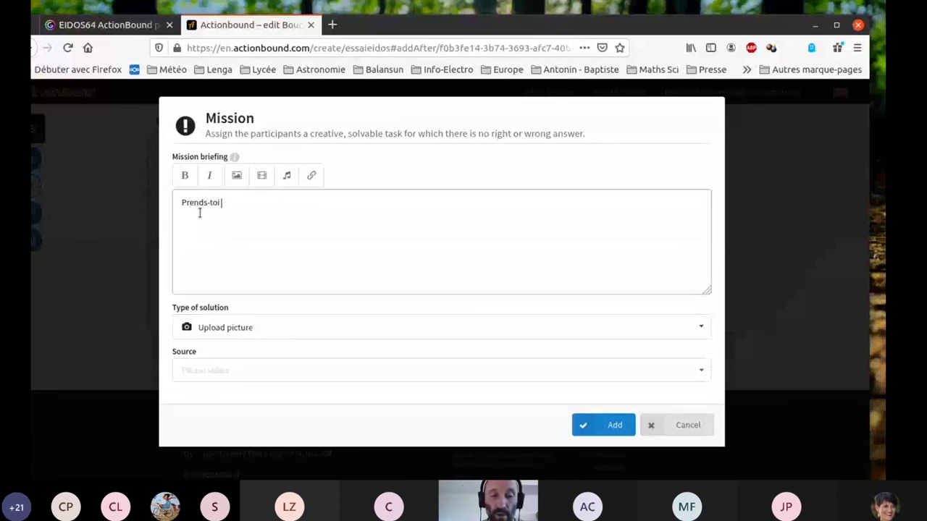
{"action": "type", "text": "en selfie !"}
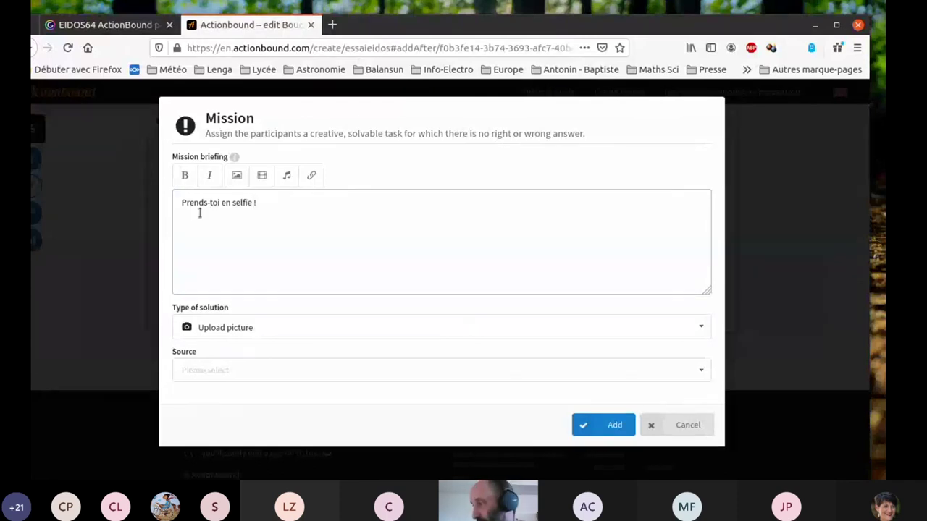
Set the mission's picture source to Camera and add the mission to the bound.
{"action": "left_click", "coordinate": [610, 425]}
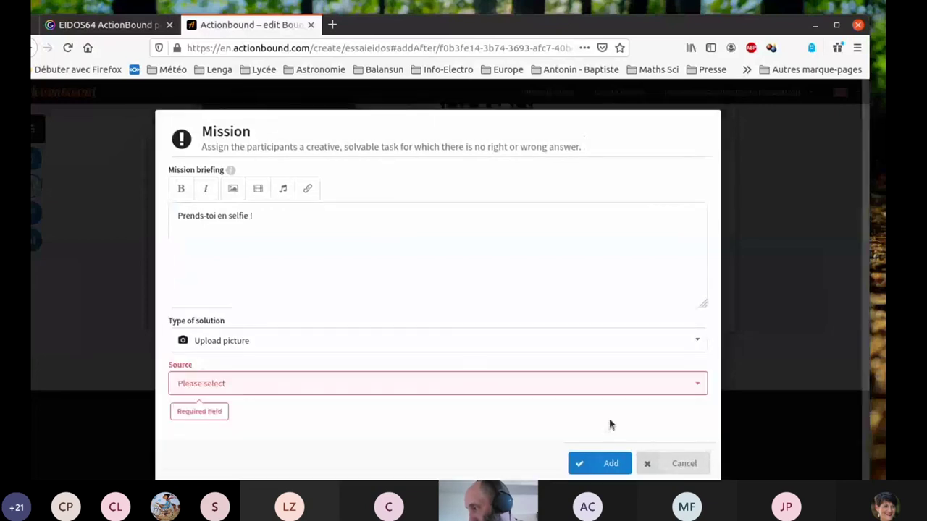
{"action": "left_click", "coordinate": [268, 384]}
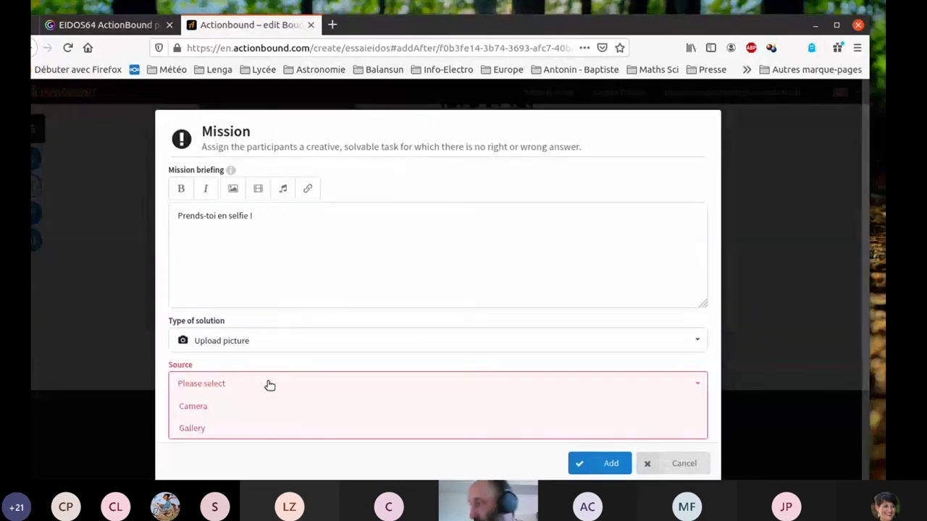
{"action": "left_click", "coordinate": [199, 409]}
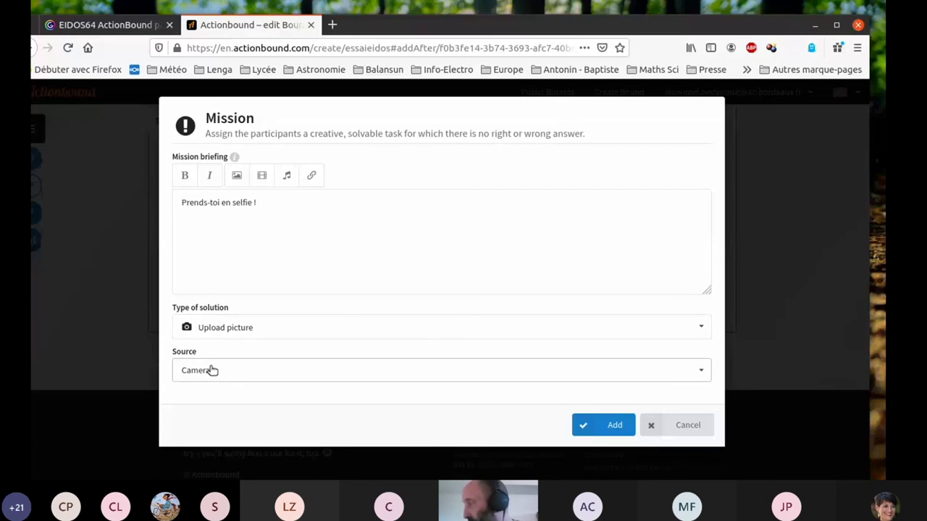
{"action": "left_click", "coordinate": [616, 425]}
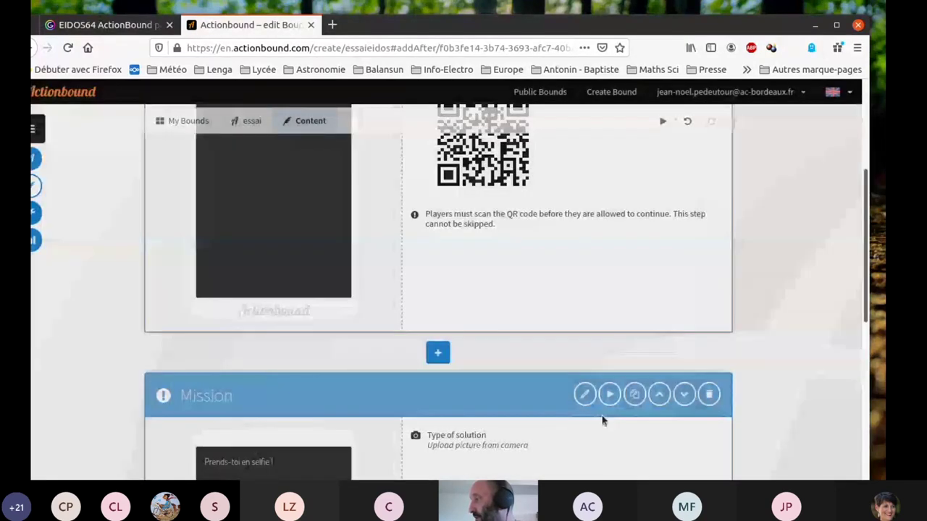
Review the Mission and Scan code elements in the bound's content.
{"action": "scroll", "coordinate": [790, 304], "scroll_direction": "down", "scroll_amount": 1}
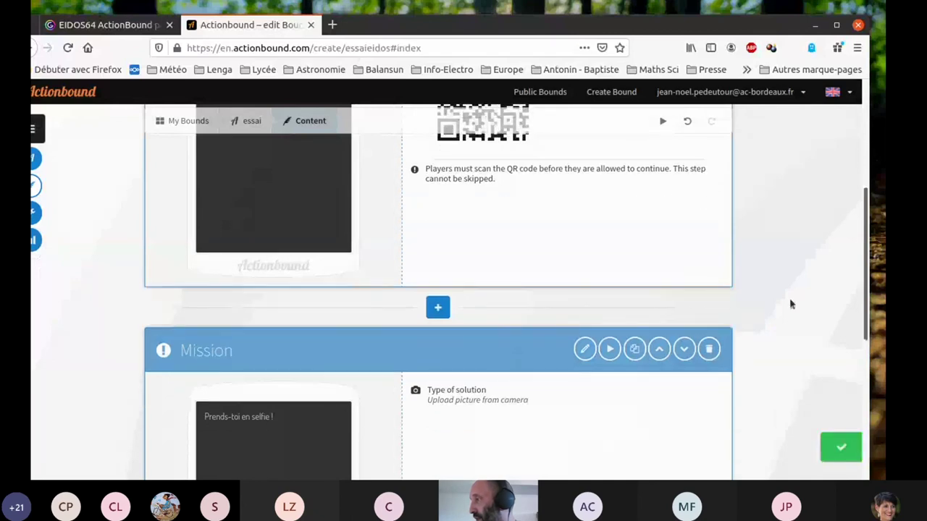
{"action": "scroll", "coordinate": [789, 304], "scroll_direction": "down", "scroll_amount": 5}
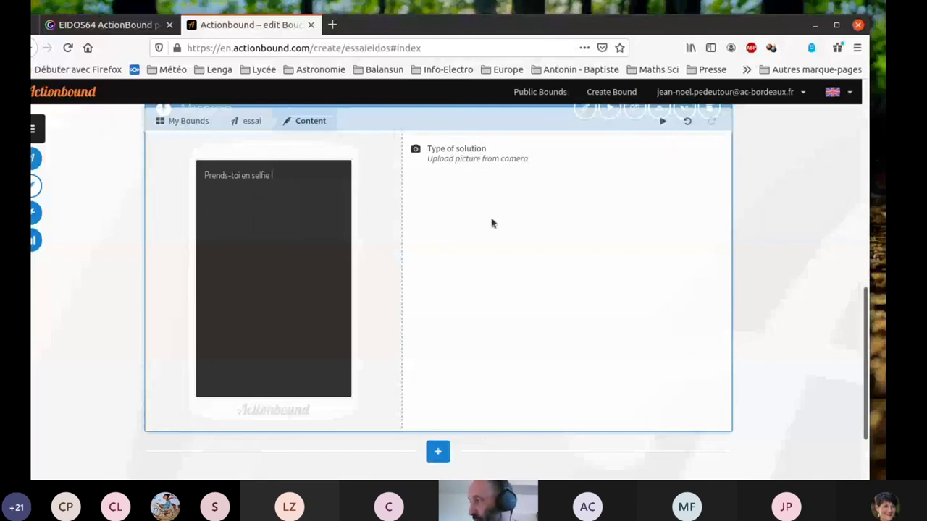
{"action": "scroll", "coordinate": [394, 343], "scroll_direction": "up", "scroll_amount": 3}
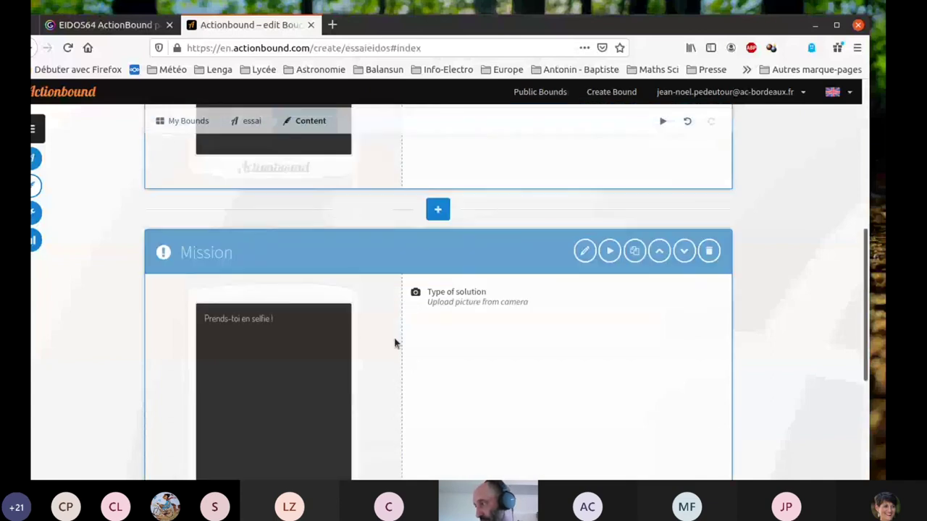
{"action": "scroll", "coordinate": [394, 343], "scroll_direction": "up", "scroll_amount": 3}
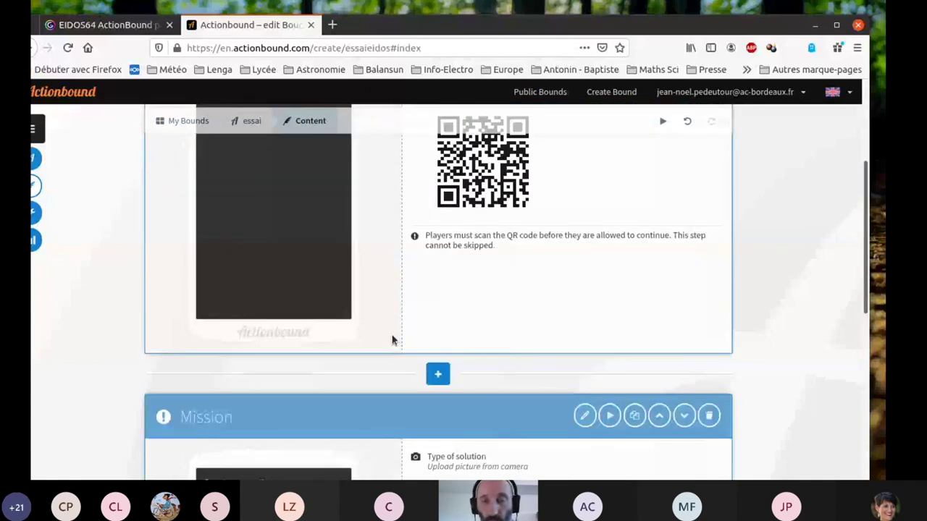
{"action": "scroll", "coordinate": [392, 341], "scroll_direction": "up", "scroll_amount": 3}
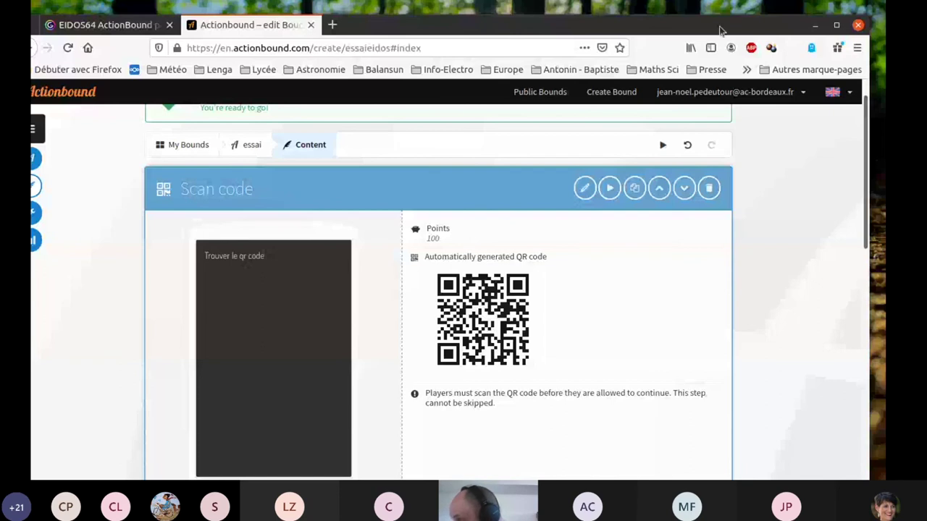
{"action": "left_click_drag", "start_coordinate": [718, 31], "coordinate": [736, 27]}
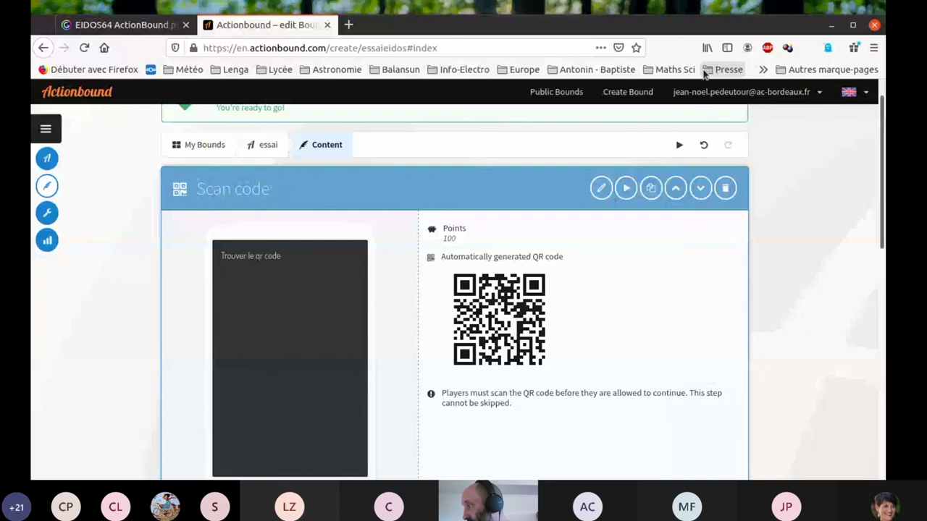
Start a Quiz element after the selfie mission and set its answer mode to Multiple choice.
{"action": "scroll", "coordinate": [764, 235], "scroll_direction": "down", "scroll_amount": 5}
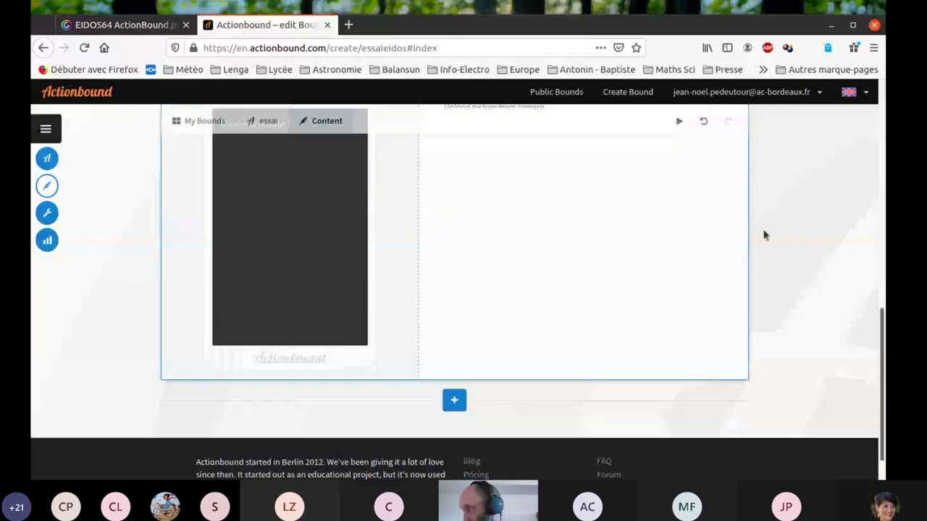
{"action": "scroll", "coordinate": [764, 236], "scroll_direction": "down", "scroll_amount": 2}
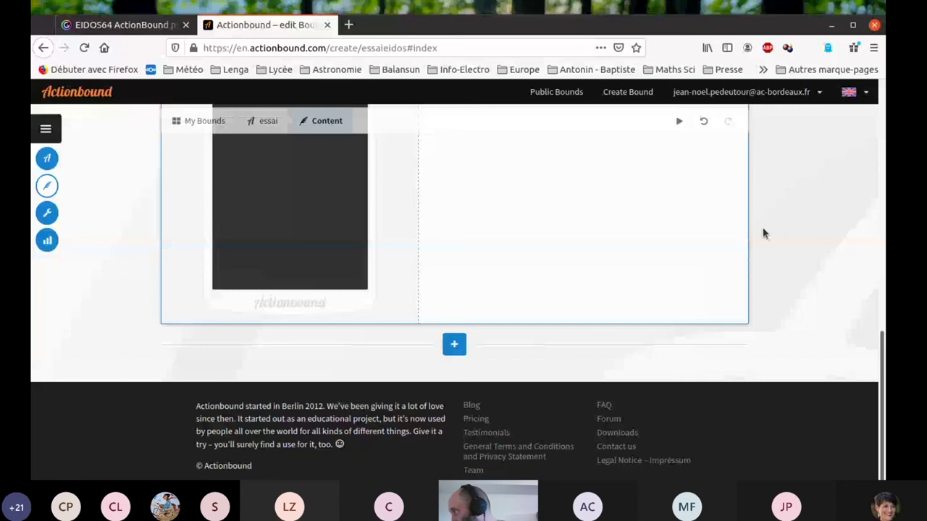
{"action": "left_click", "coordinate": [455, 343]}
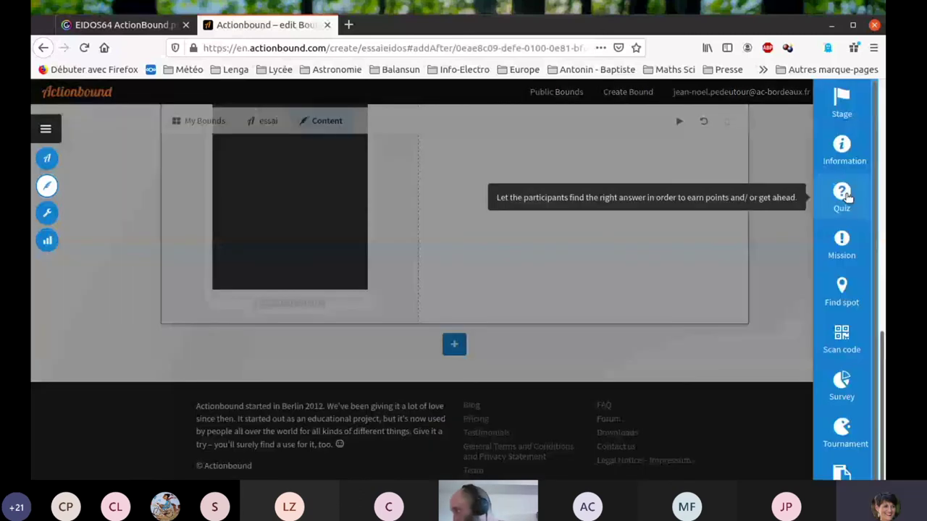
{"action": "left_click", "coordinate": [845, 194]}
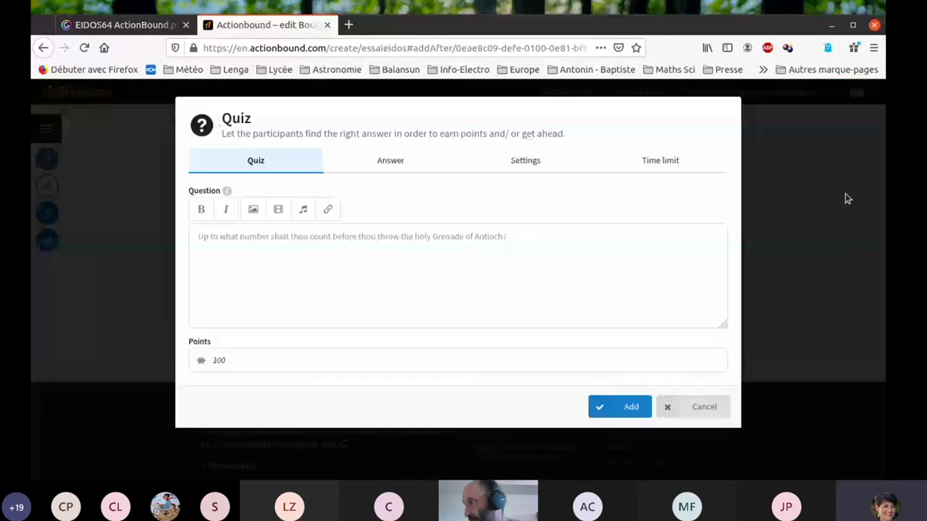
{"action": "left_click", "coordinate": [280, 242]}
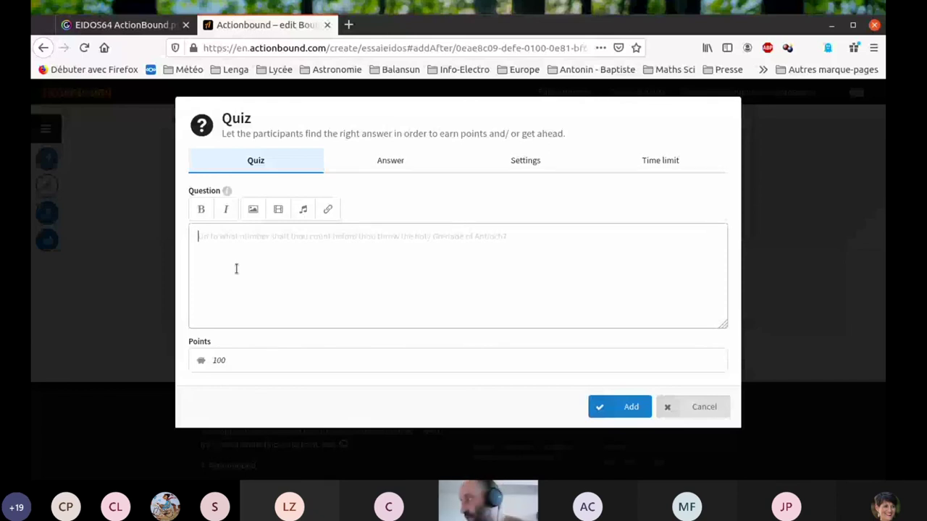
{"action": "left_click", "coordinate": [390, 163]}
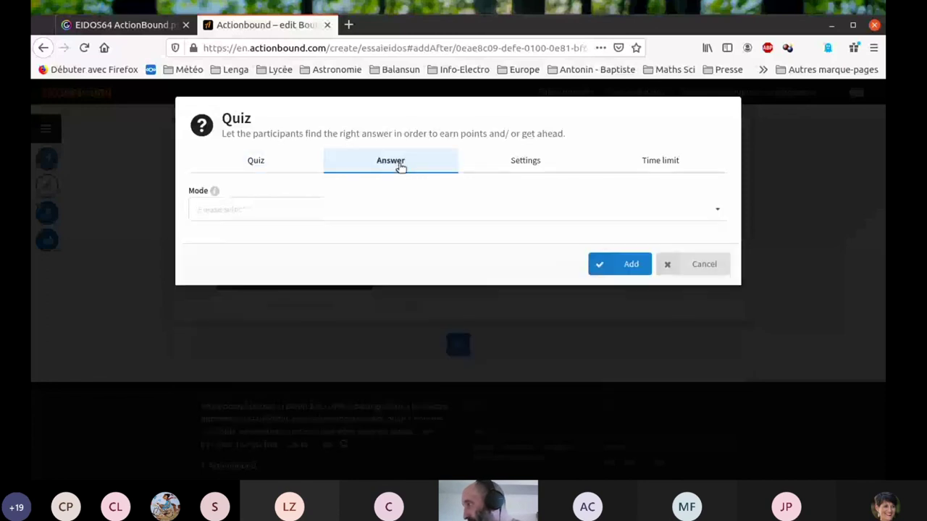
{"action": "left_click", "coordinate": [296, 211]}
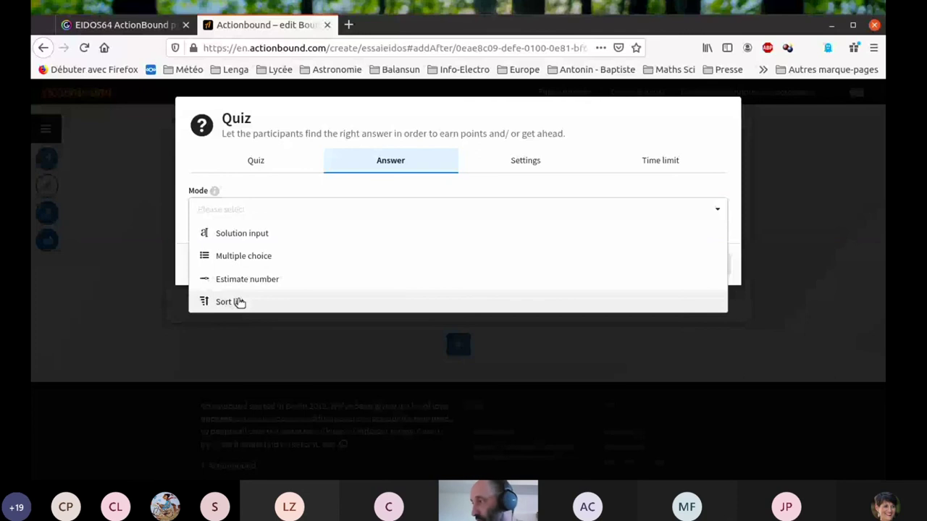
{"action": "left_click", "coordinate": [230, 258]}
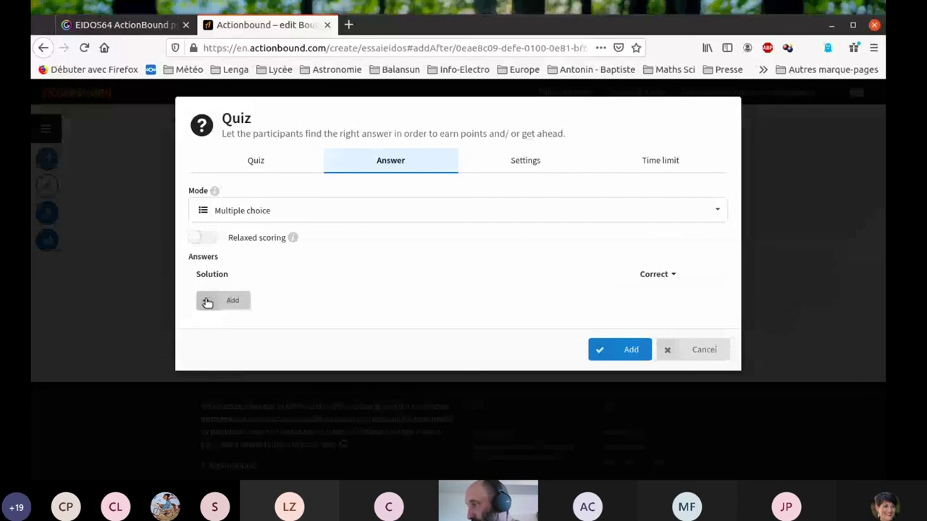
Add the quiz answers "réponse 1", "réponse 2" and "réponse 3", and mark "réponse 2" as correct.
{"action": "left_click", "coordinate": [207, 303]}
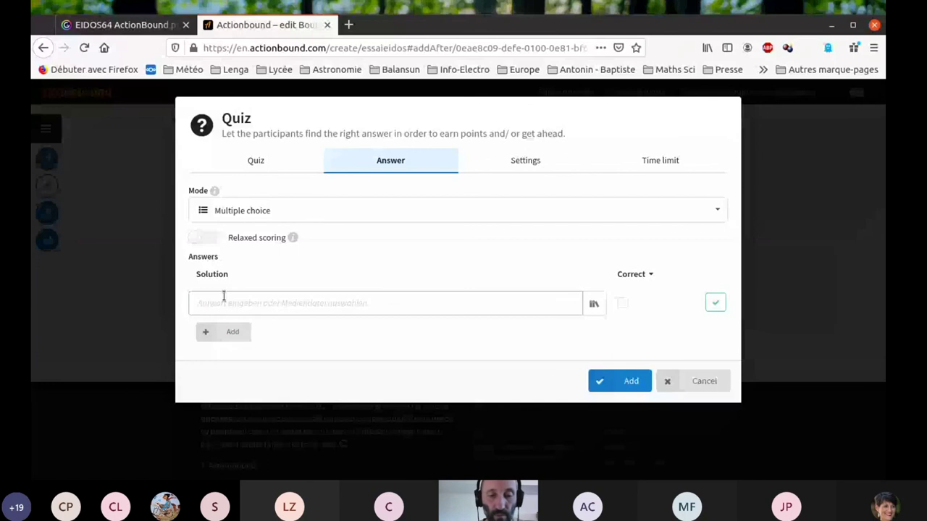
{"action": "type", "text": "répon"}
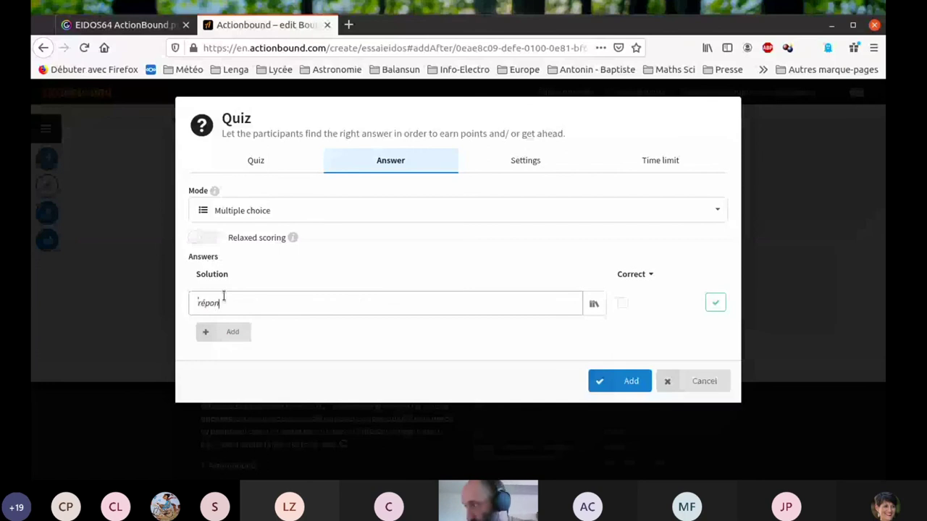
{"action": "type", "text": "es"}
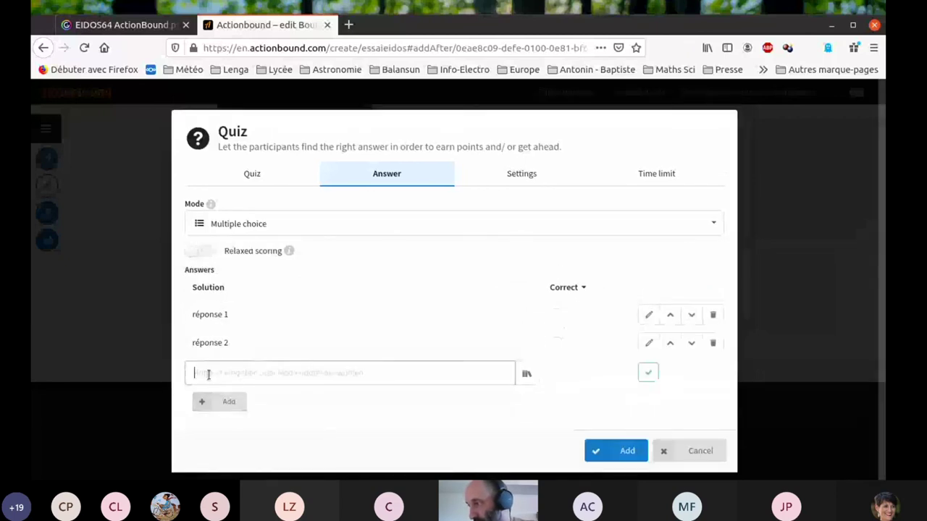
{"action": "type", "text": "répons"}
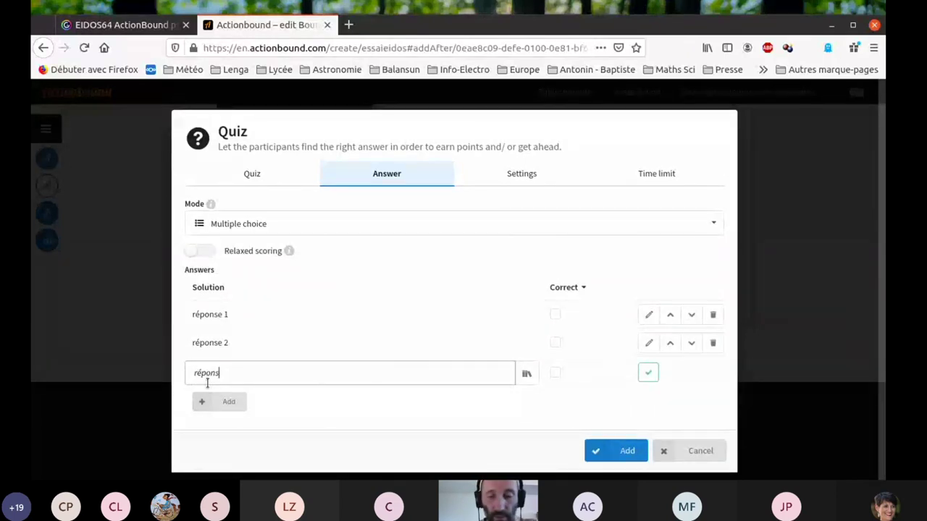
{"action": "type", "text": "e 3"}
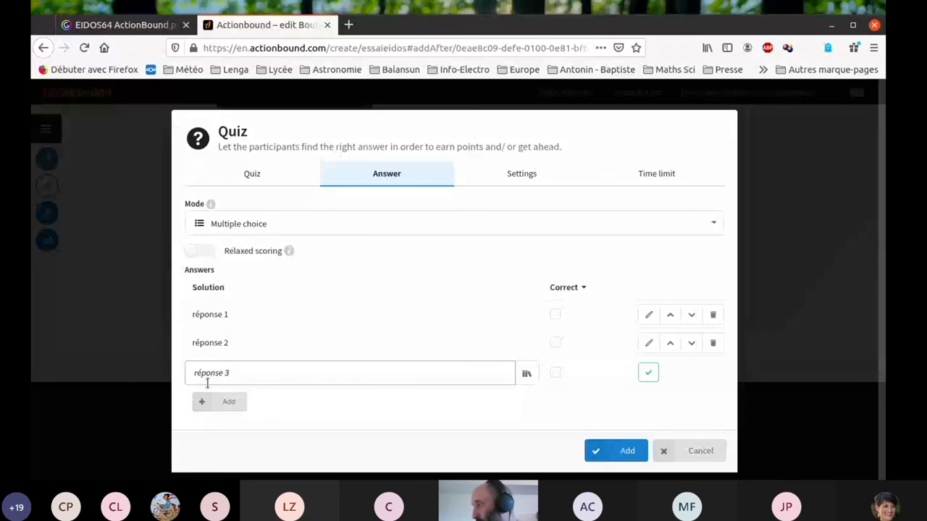
{"action": "left_click", "coordinate": [426, 429]}
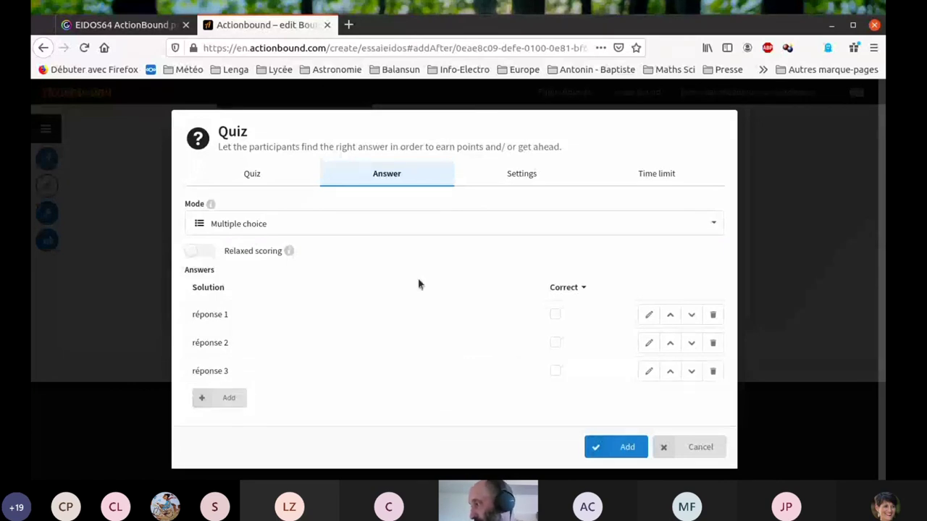
{"action": "left_click", "coordinate": [555, 343]}
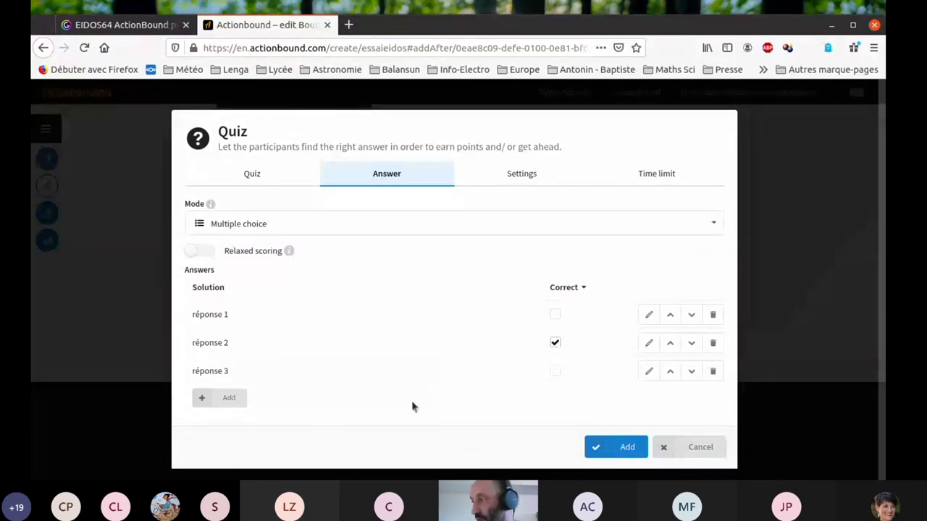
Set the quiz's points to 200 and enter the question "Quelle est la bonne réponse ?".
{"action": "left_click", "coordinate": [267, 174]}
{"action": "left_click", "coordinate": [277, 365]}
{"action": "double_click", "coordinate": [243, 360]}
{"action": "type", "text": "200"}
{"action": "left_click", "coordinate": [448, 288]}
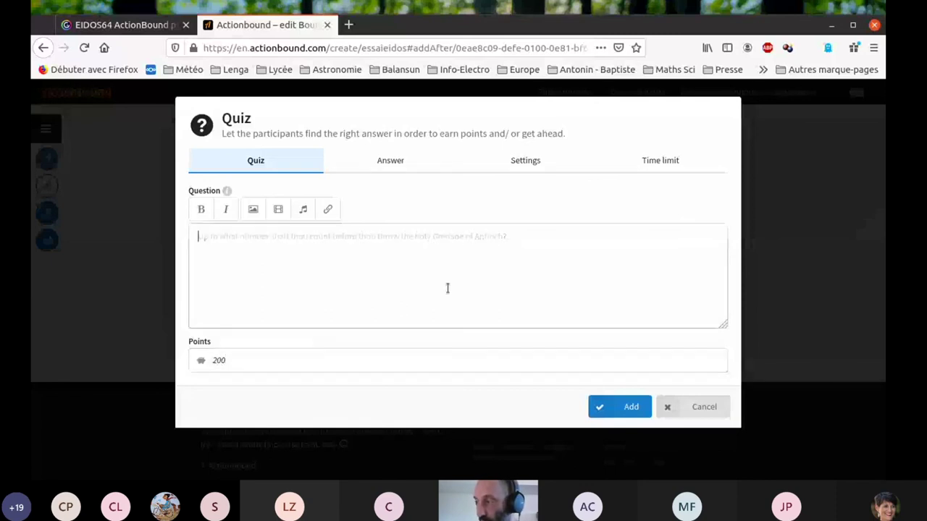
{"action": "type", "text": "Quelle est la "}
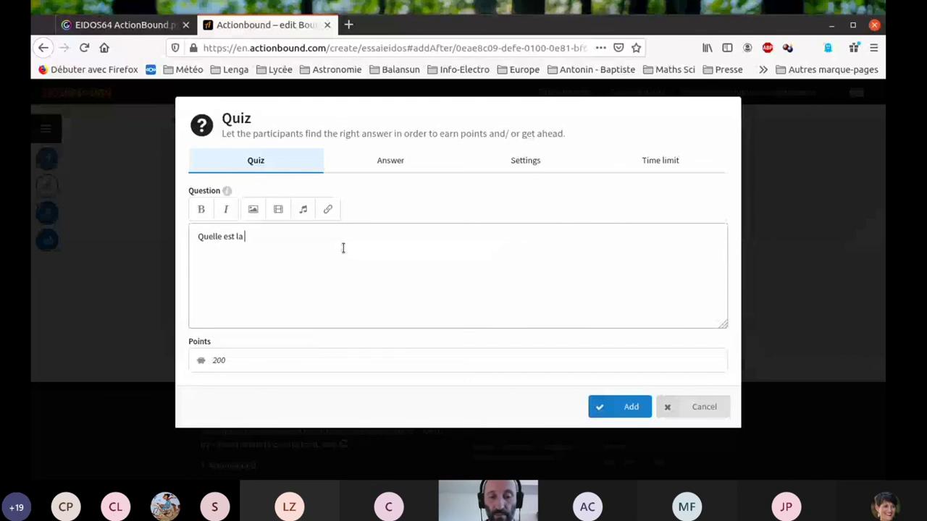
{"action": "type", "text": "bonne"}
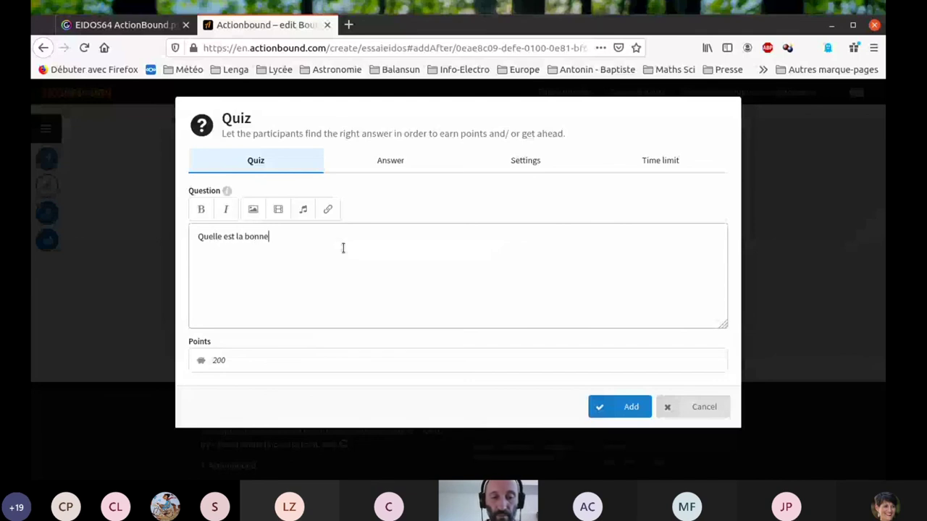
{"action": "type", "text": " réponse "}
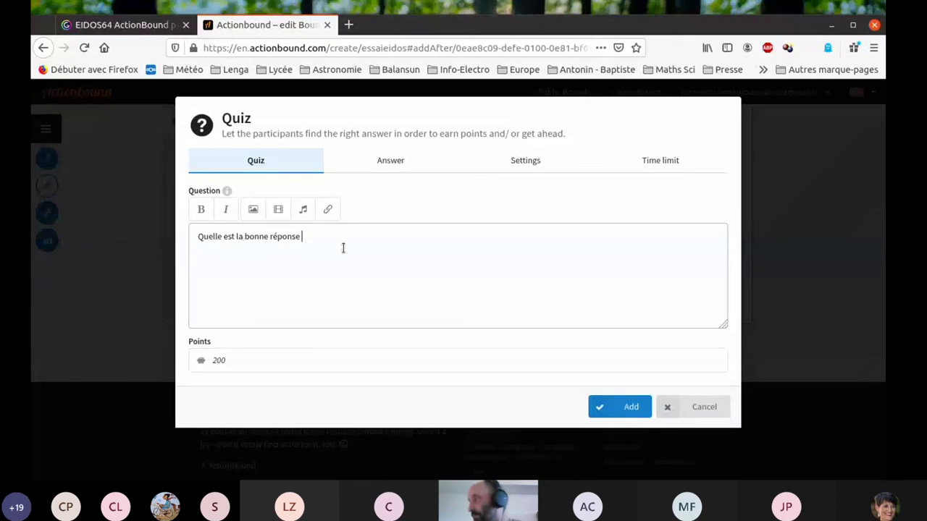
{"action": "type", "text": "?"}
Require a correct answer to continue in the quiz's settings and check the penalty for an incorrect answer.
{"action": "left_click", "coordinate": [533, 162]}
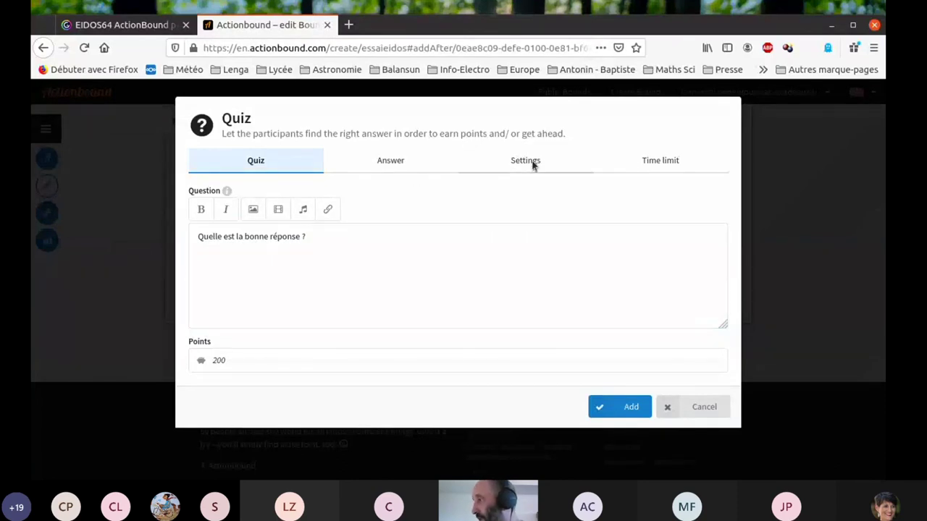
{"action": "left_click", "coordinate": [533, 162]}
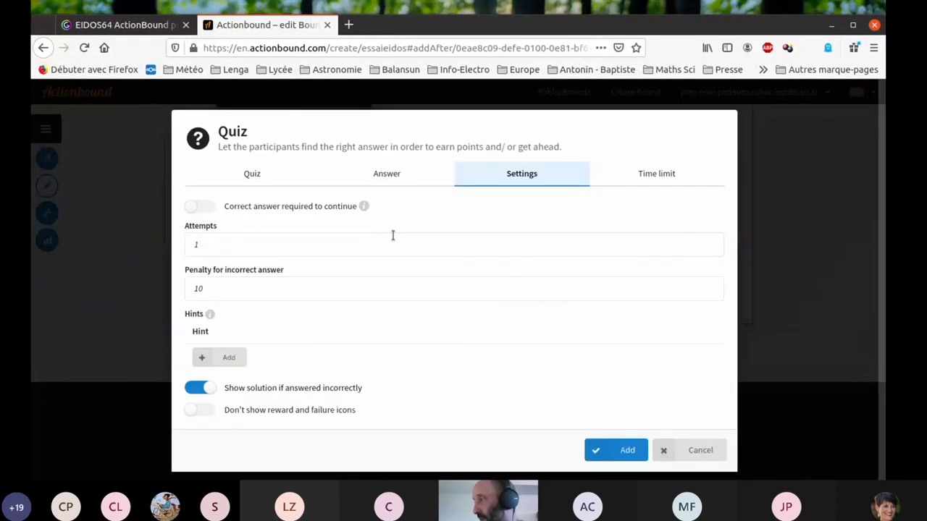
{"action": "left_click", "coordinate": [196, 209]}
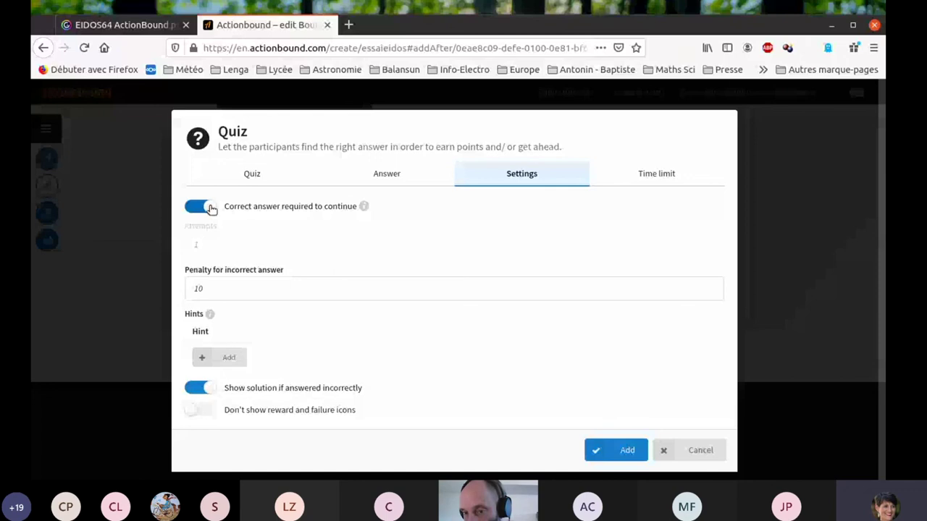
{"action": "left_click", "coordinate": [208, 290]}
{"action": "left_click", "coordinate": [246, 280]}
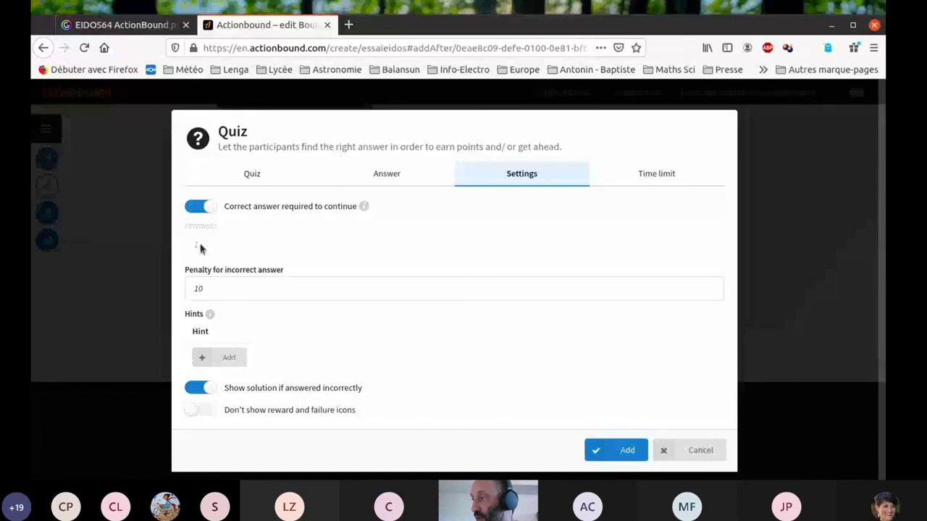
{"action": "left_click", "coordinate": [203, 288]}
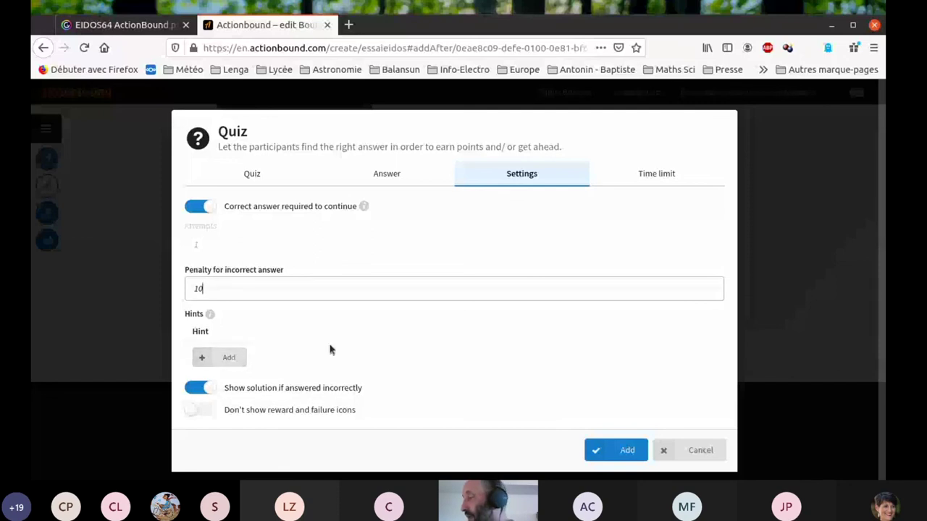
Look at the quiz's time limit options and discard the quiz without adding it to the bound.
{"action": "left_click", "coordinate": [666, 182]}
{"action": "left_click", "coordinate": [666, 181]}
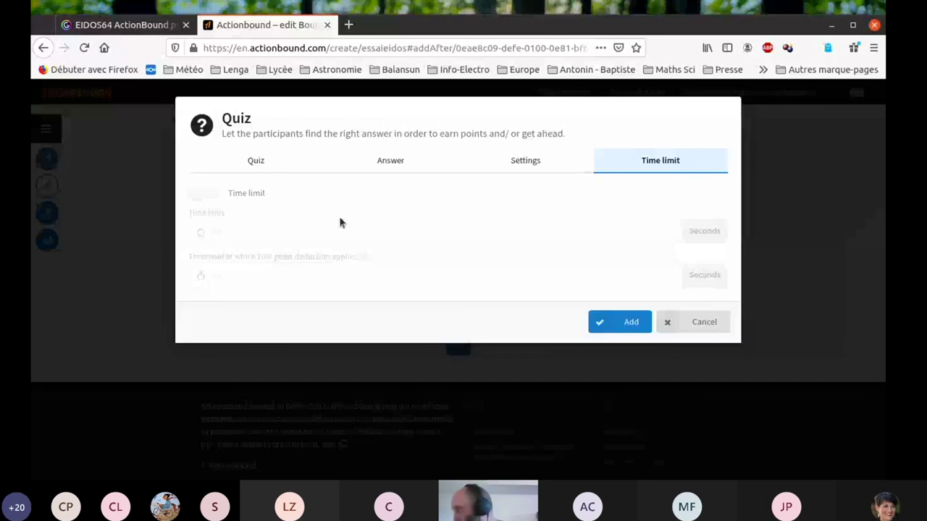
{"action": "left_click", "coordinate": [698, 322]}
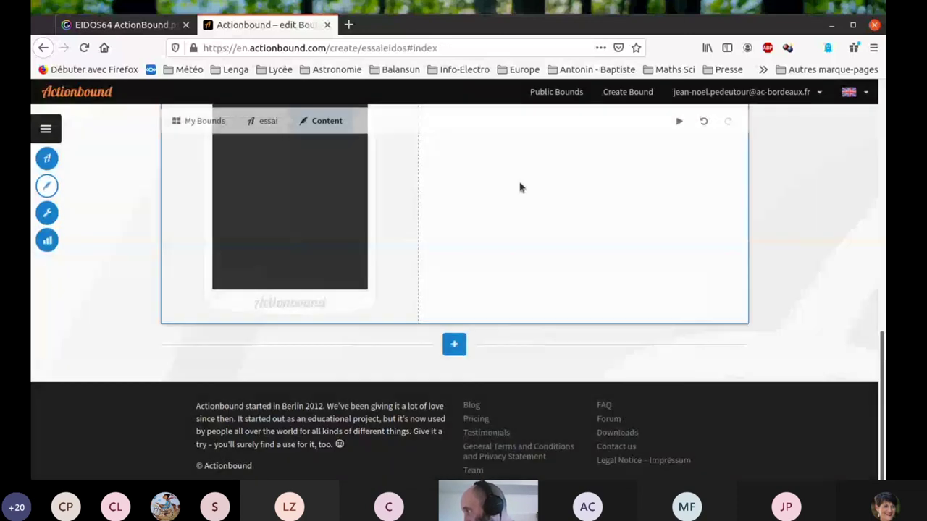
Go to the My Bounds overview and open the results of the EIDOS bound.
{"action": "left_click", "coordinate": [727, 92]}
{"action": "left_click", "coordinate": [706, 149]}
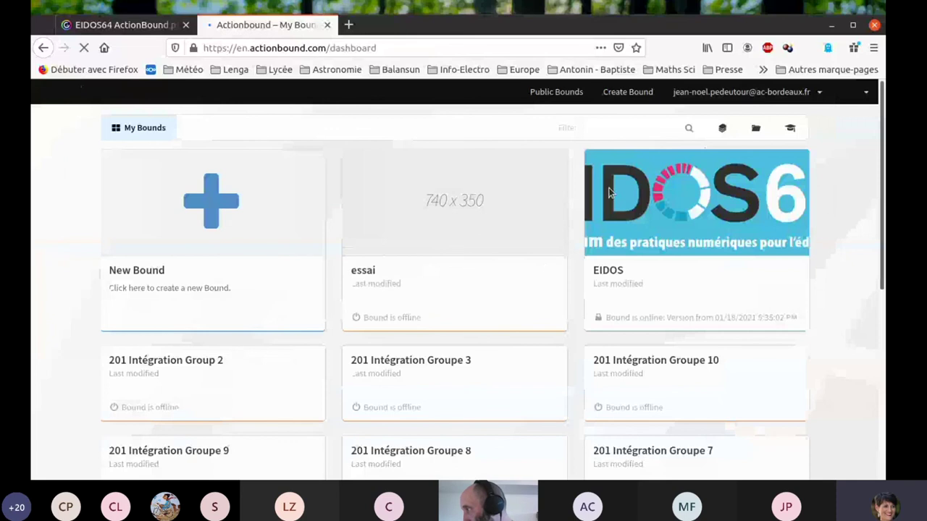
{"action": "left_click", "coordinate": [651, 203]}
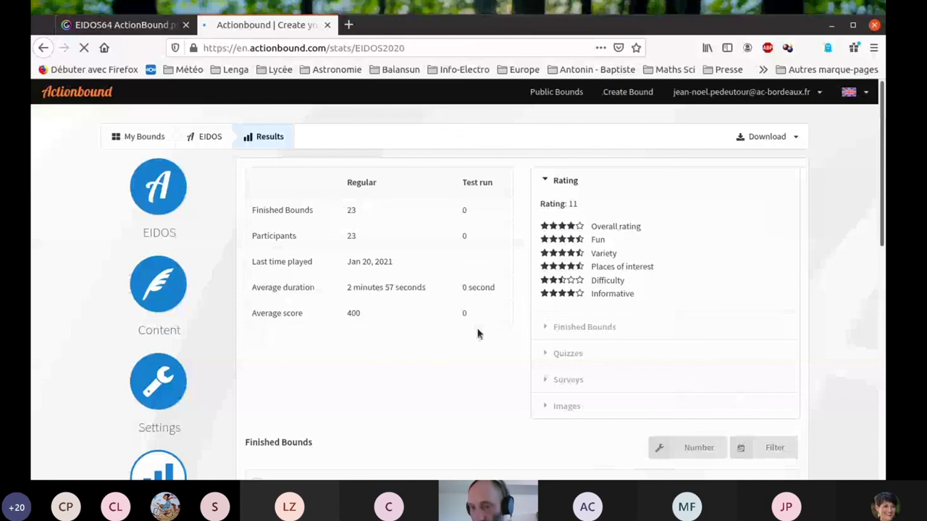
View the result page of the first player in the Finished Bounds list and return to the bound's results.
{"action": "scroll", "coordinate": [477, 334], "scroll_direction": "down", "scroll_amount": 2}
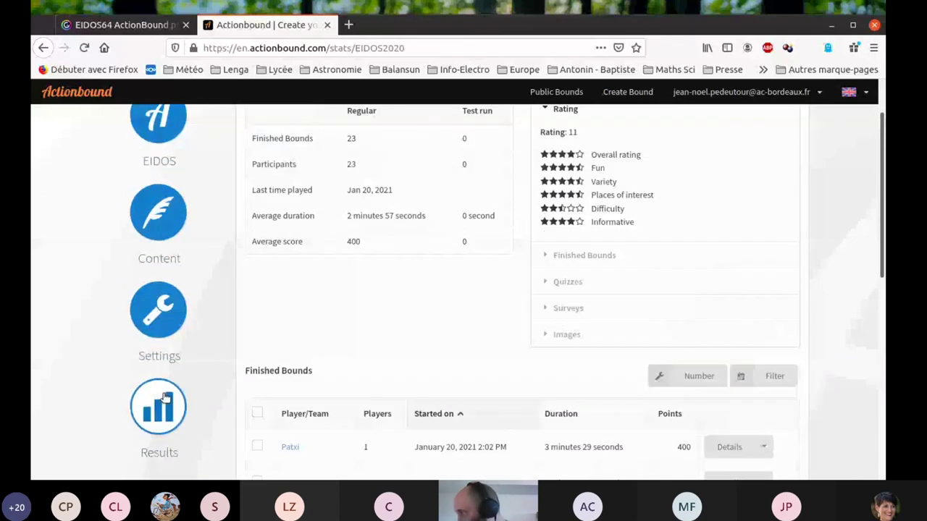
{"action": "scroll", "coordinate": [374, 331], "scroll_direction": "down", "scroll_amount": 2}
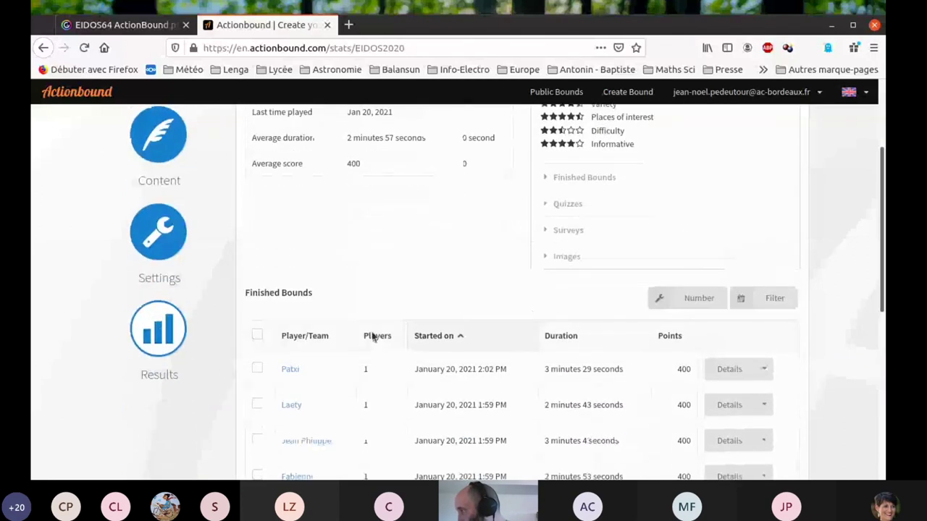
{"action": "scroll", "coordinate": [374, 337], "scroll_direction": "down", "scroll_amount": 1}
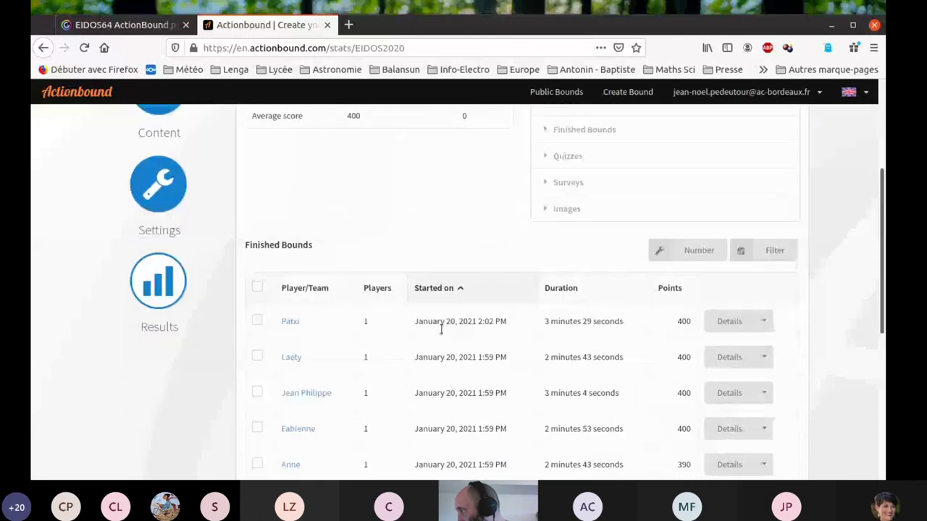
{"action": "scroll", "coordinate": [441, 329], "scroll_direction": "down", "scroll_amount": 1}
{"action": "left_click", "coordinate": [757, 269]}
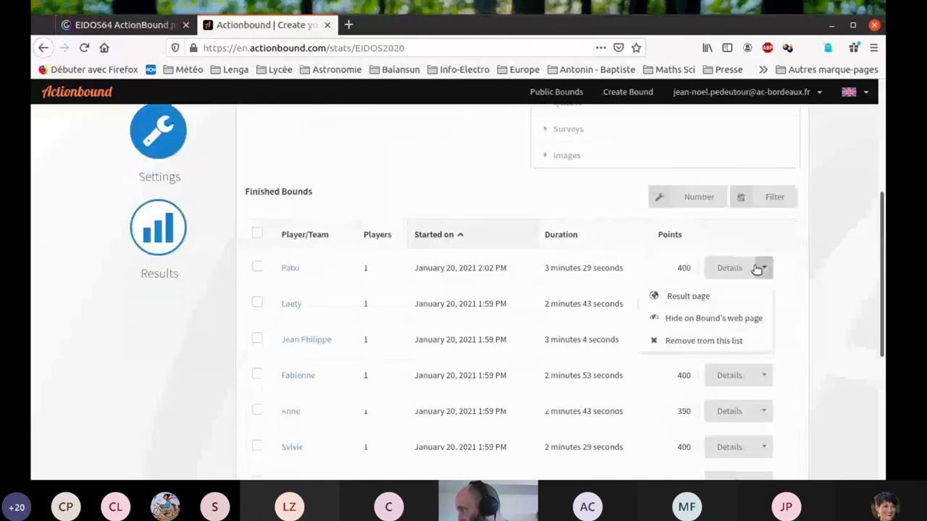
{"action": "left_click", "coordinate": [692, 296]}
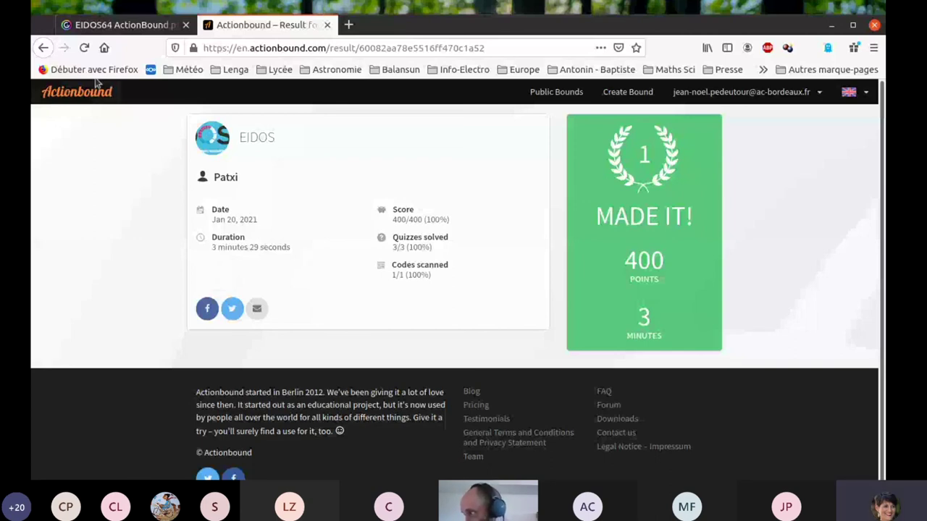
{"action": "left_click", "coordinate": [44, 48]}
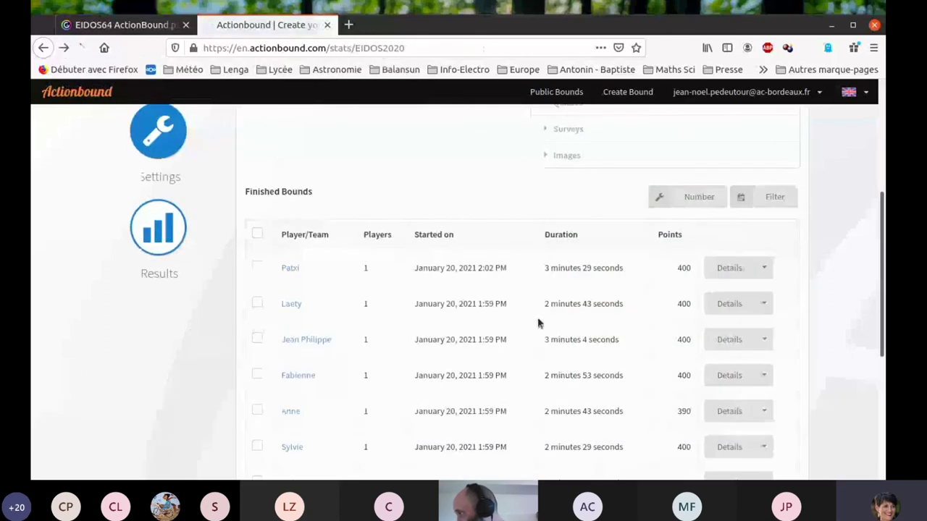
Review the Finished Bounds list, download the EIDOS results as Excel with thumbnails and open EIDOS2020.xlsx in LibreOffice Calc.
{"action": "scroll", "coordinate": [543, 327], "scroll_direction": "down", "scroll_amount": 2}
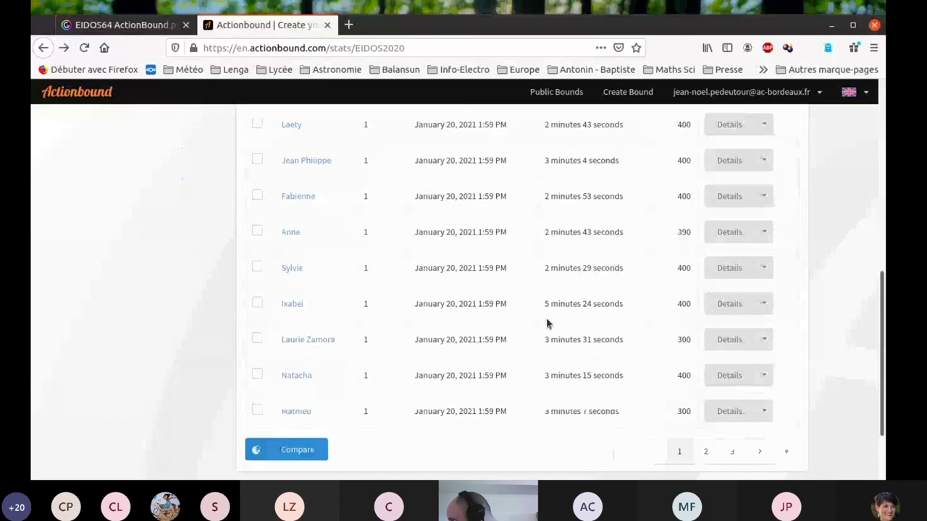
{"action": "scroll", "coordinate": [550, 384], "scroll_direction": "down", "scroll_amount": 1}
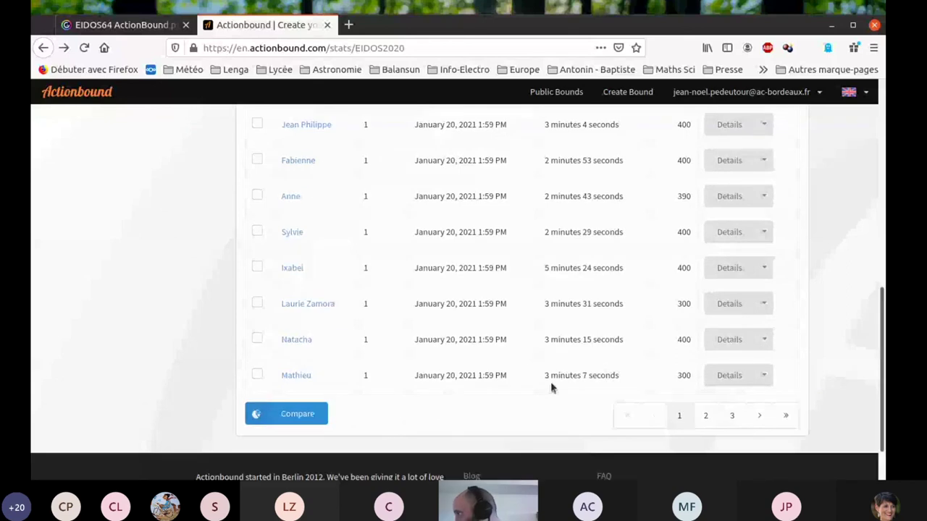
{"action": "scroll", "coordinate": [550, 389], "scroll_direction": "up", "scroll_amount": 10}
{"action": "left_click", "coordinate": [767, 136]}
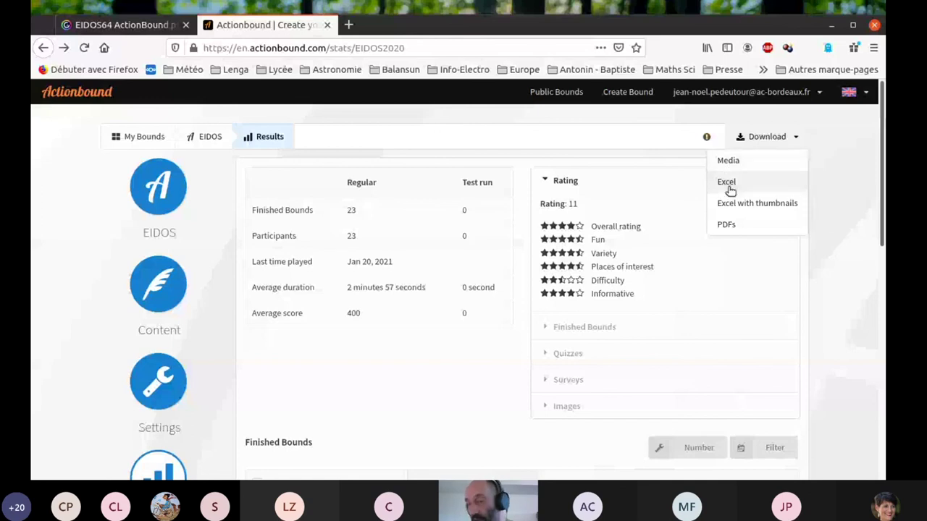
{"action": "left_click", "coordinate": [763, 203]}
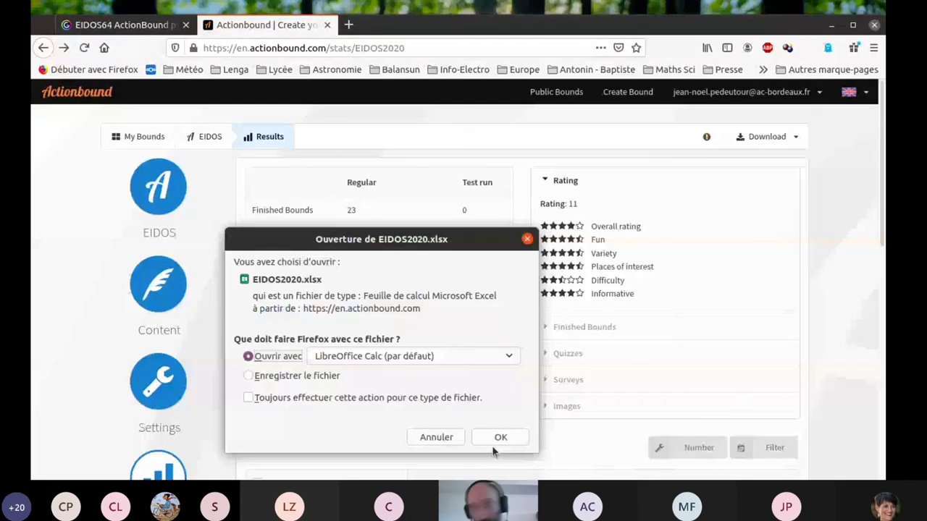
{"action": "left_click", "coordinate": [497, 438]}
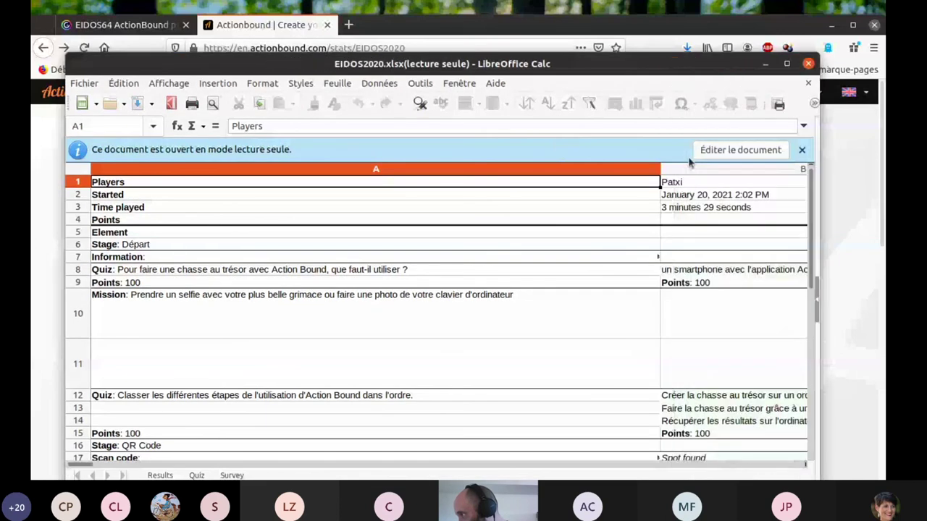
Enable editing of the spreadsheet, narrow column A to about a third of its width and select column B.
{"action": "left_click", "coordinate": [693, 153]}
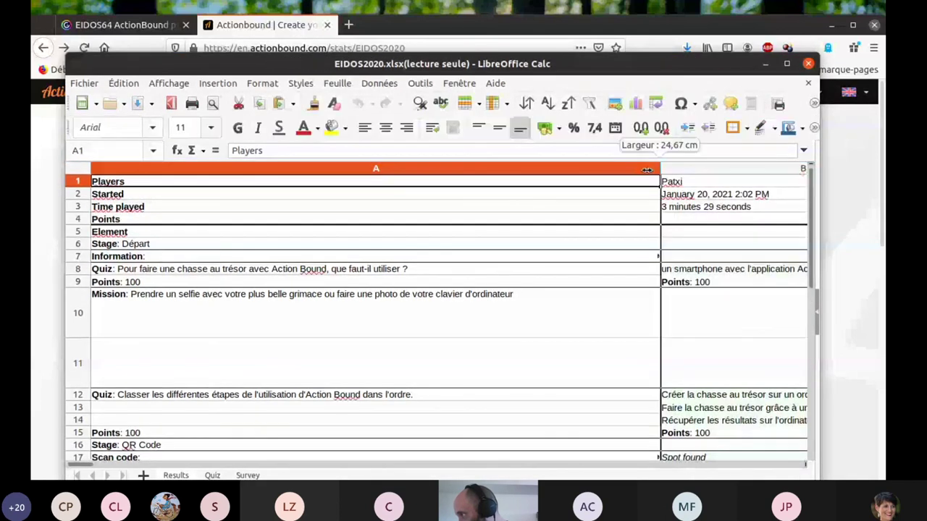
{"action": "left_click_drag", "start_coordinate": [647, 170], "coordinate": [259, 169]}
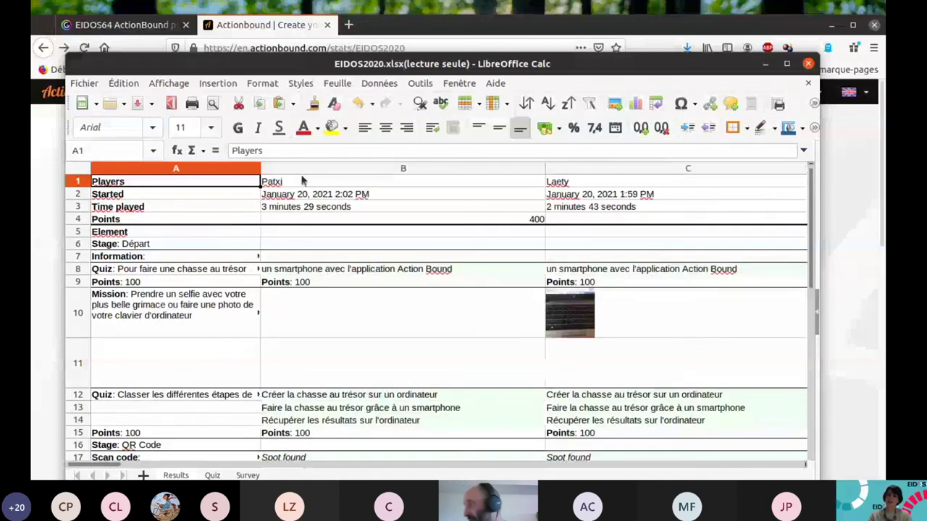
{"action": "left_click", "coordinate": [305, 168]}
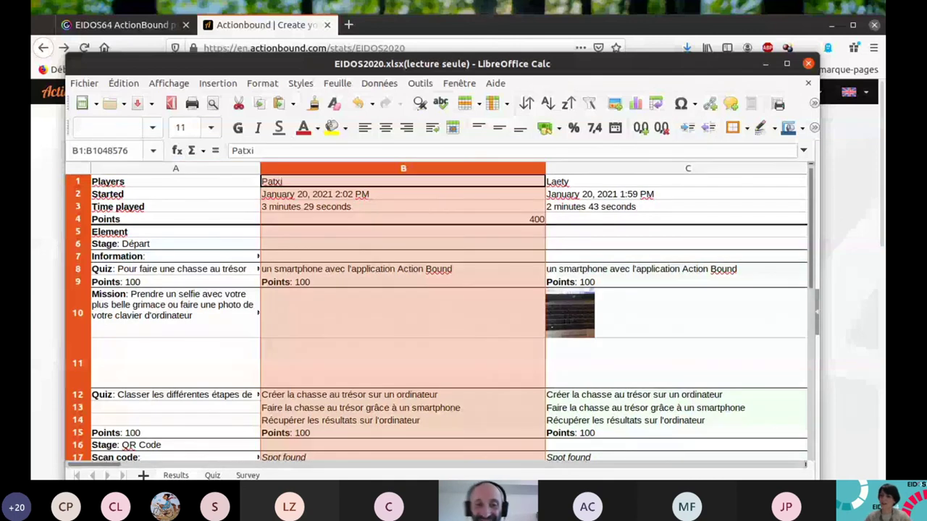